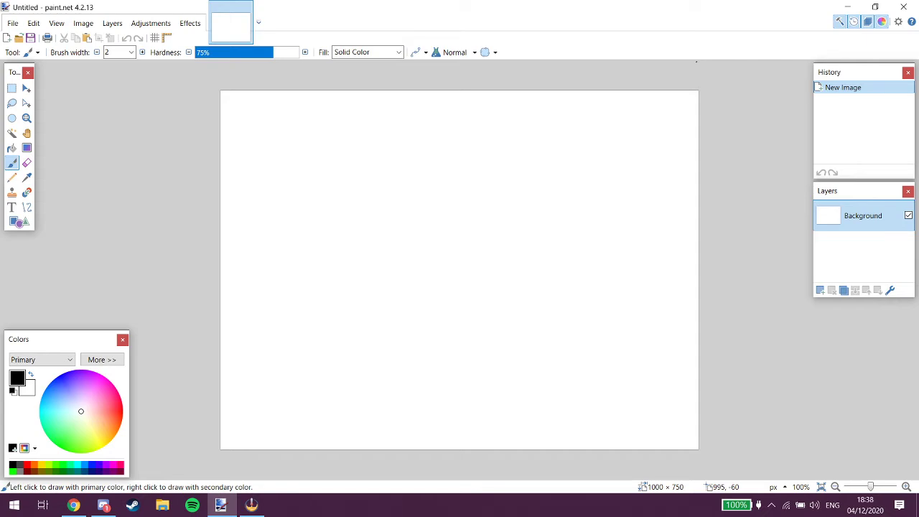
# Step: Set the Color Scheme to Dark in Settings and close the dialog
pyautogui.click(898, 21)
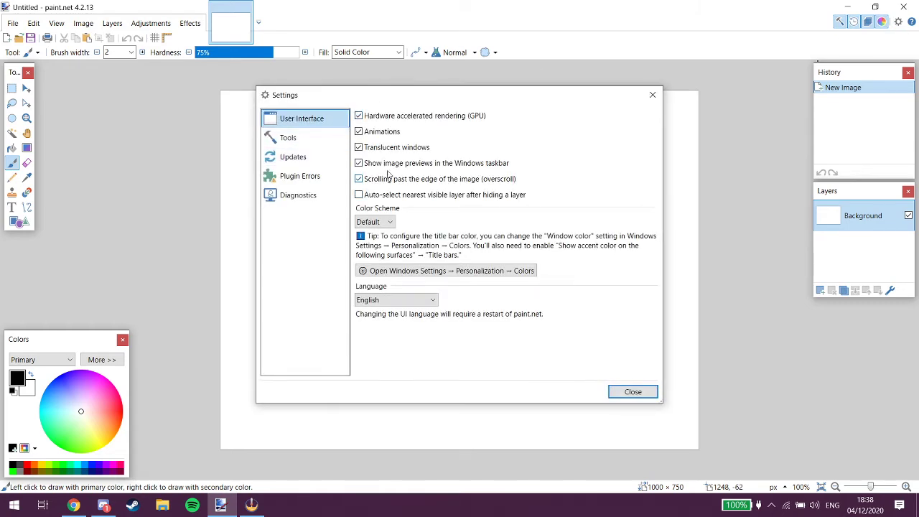
pyautogui.click(374, 222)
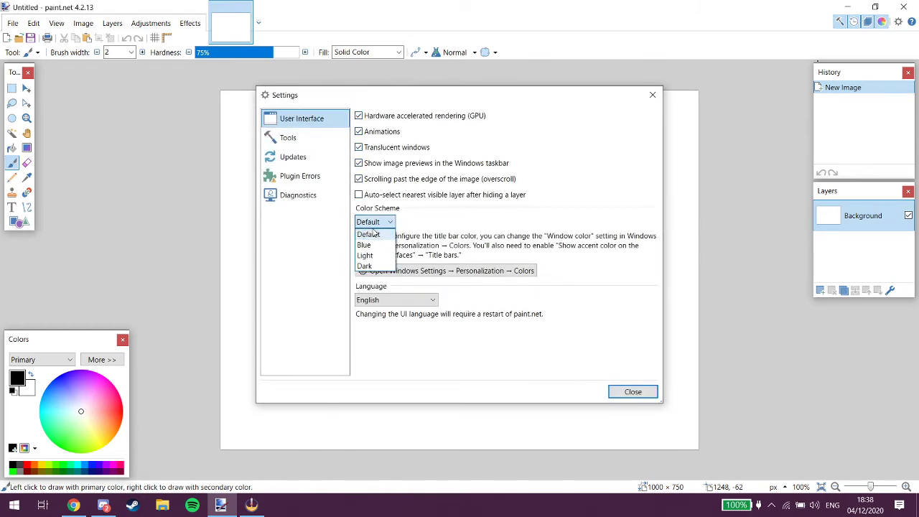
pyautogui.click(380, 269)
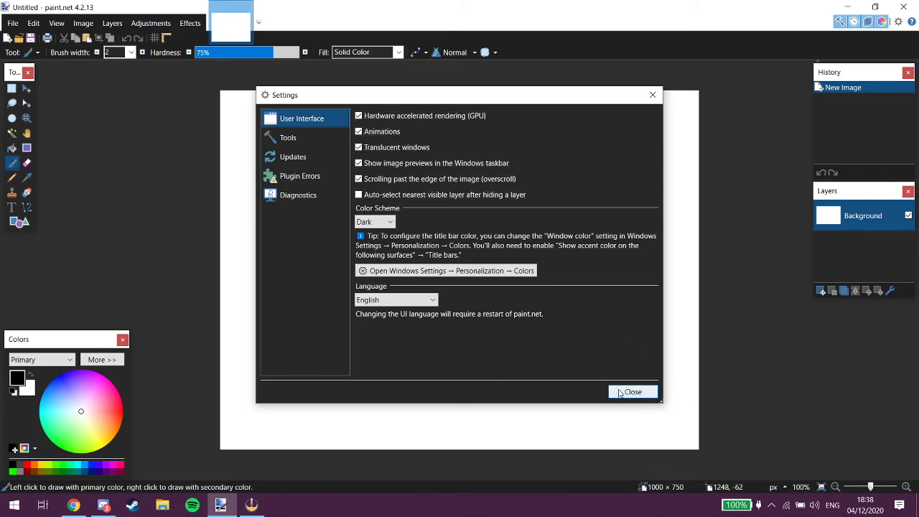
pyautogui.click(624, 392)
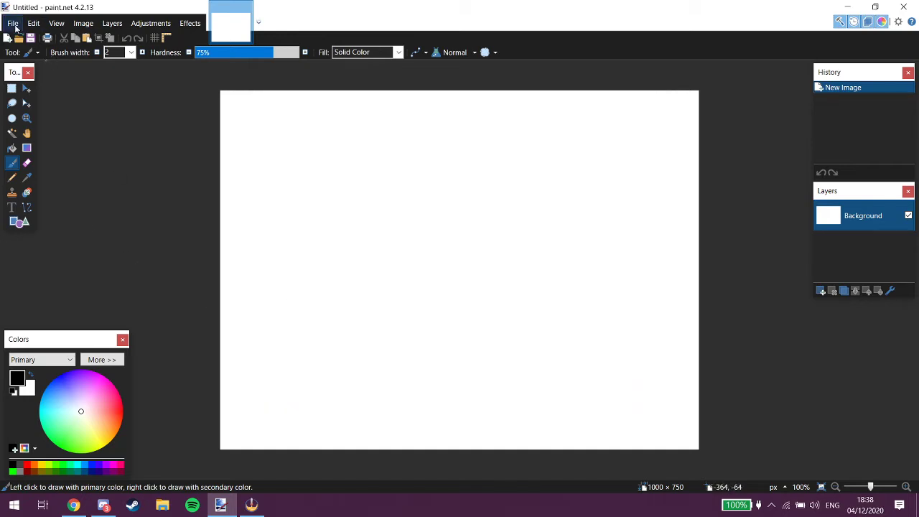
# Step: Open Shirt Template.png through File > Open
pyautogui.click(14, 26)
pyautogui.click(12, 26)
pyautogui.click(11, 27)
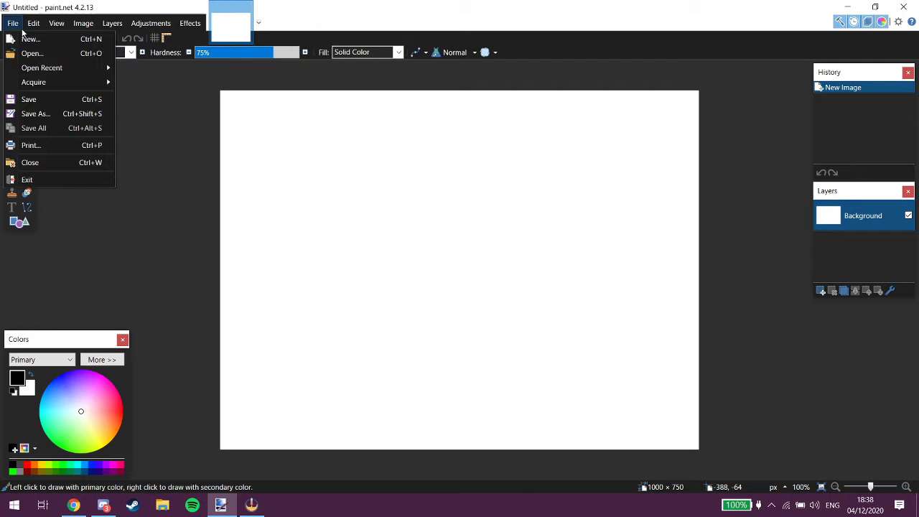
pyautogui.click(33, 52)
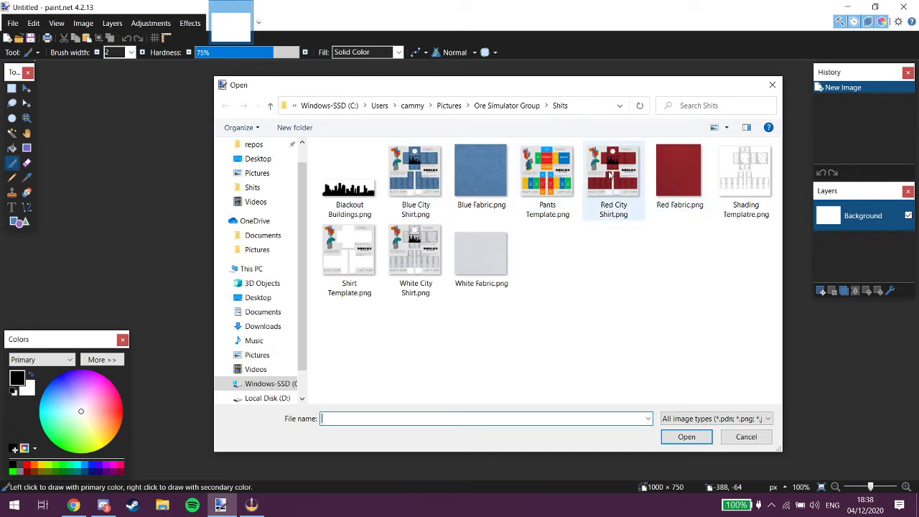
pyautogui.doubleClick(354, 242)
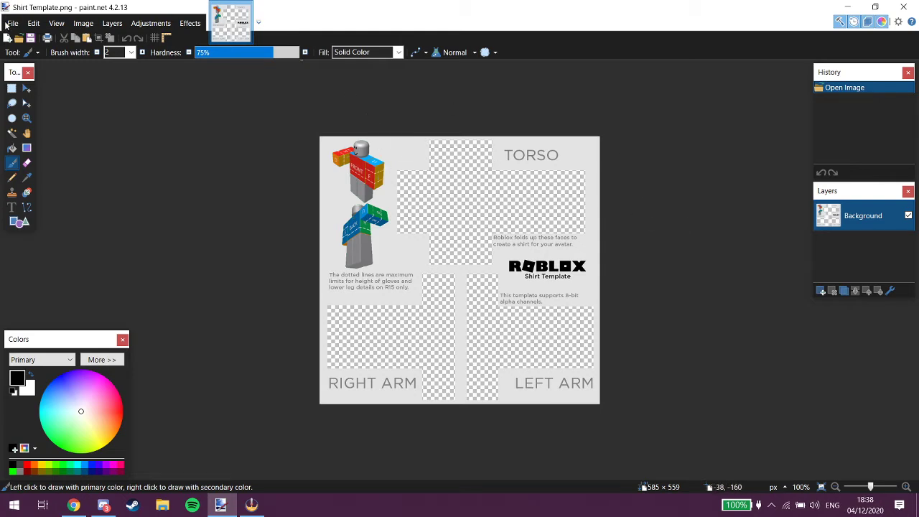
# Step: Paint-bucket fill the torso, left arm and right arm areas with black
pyautogui.click(11, 24)
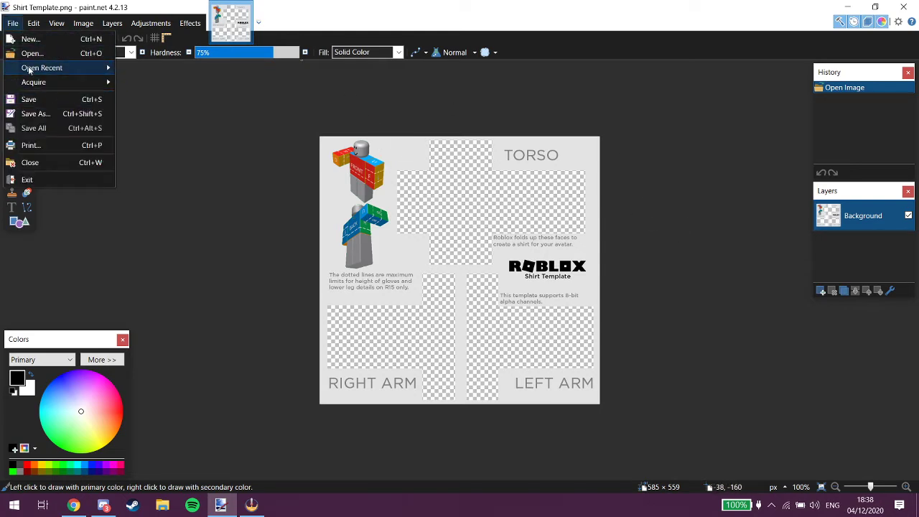
pyautogui.click(192, 96)
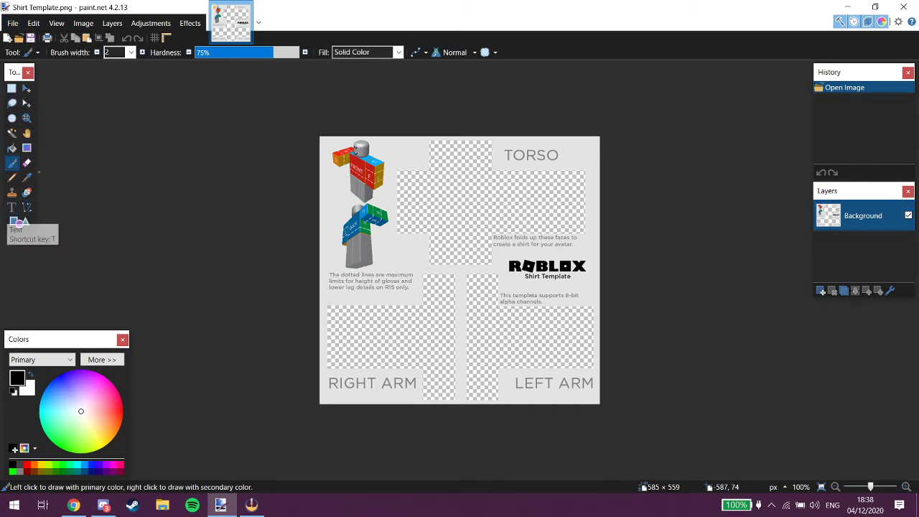
pyautogui.click(11, 148)
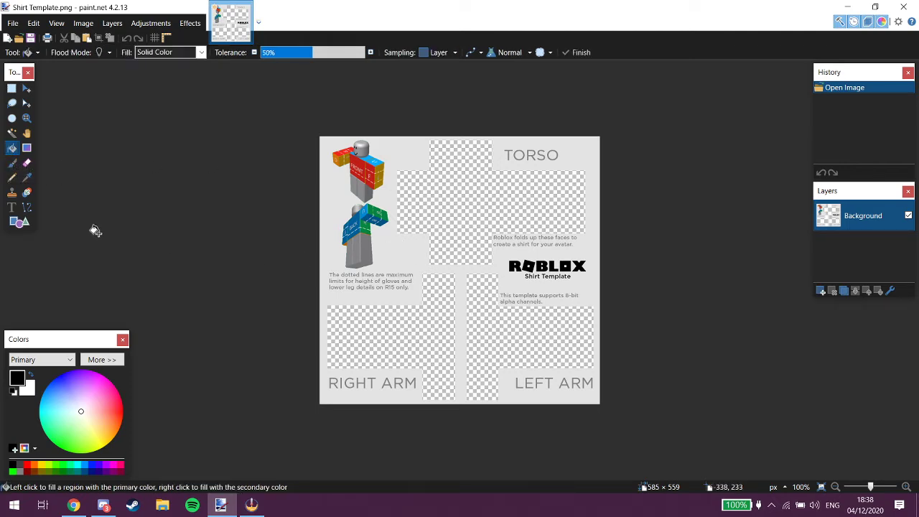
pyautogui.click(472, 220)
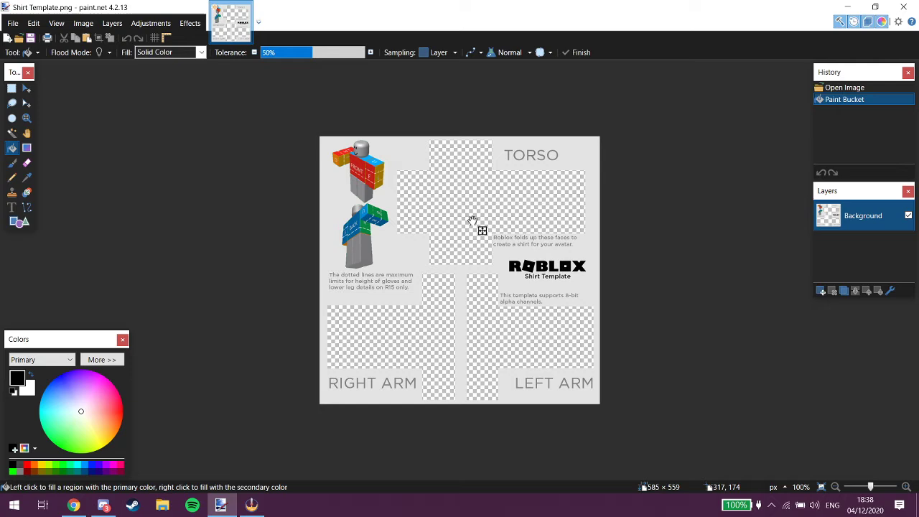
pyautogui.click(489, 343)
pyautogui.click(421, 321)
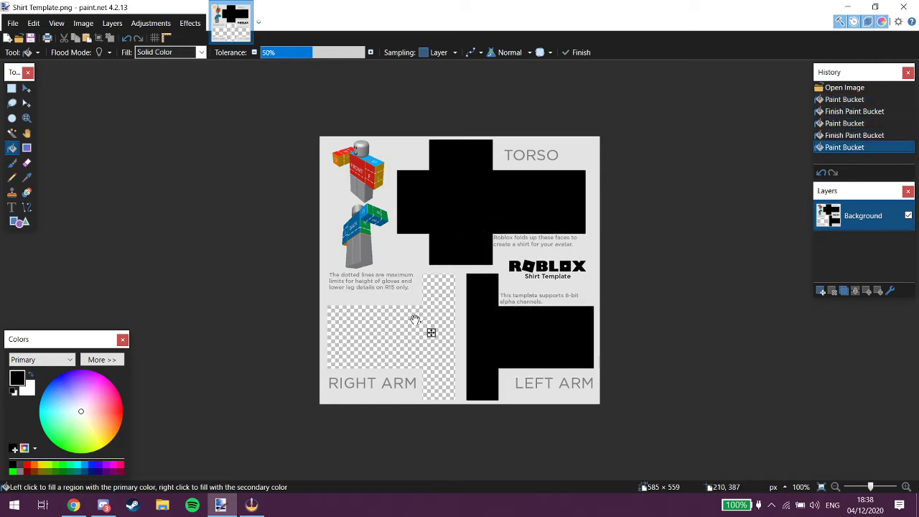
pyautogui.click(13, 89)
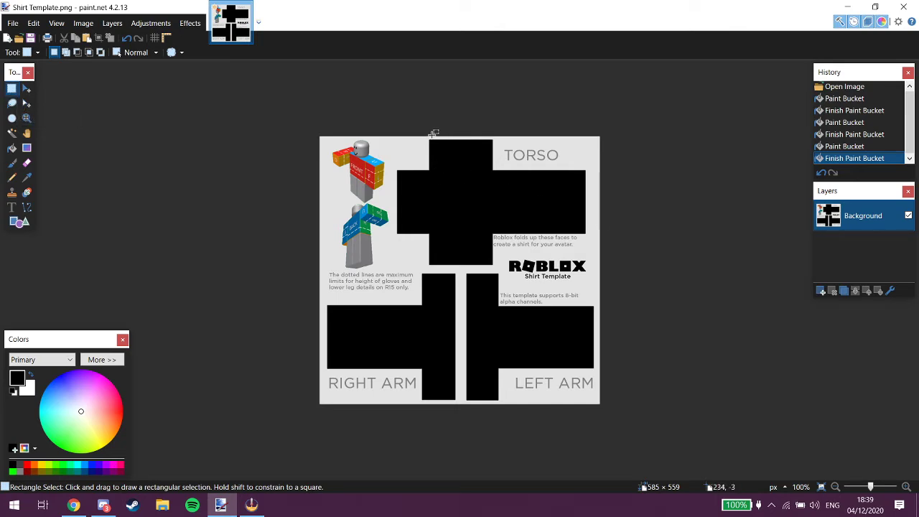
# Step: Select the middle column of the black torso and delete it to transparency
pyautogui.moveTo(430, 141); pyautogui.dragTo(492, 264)
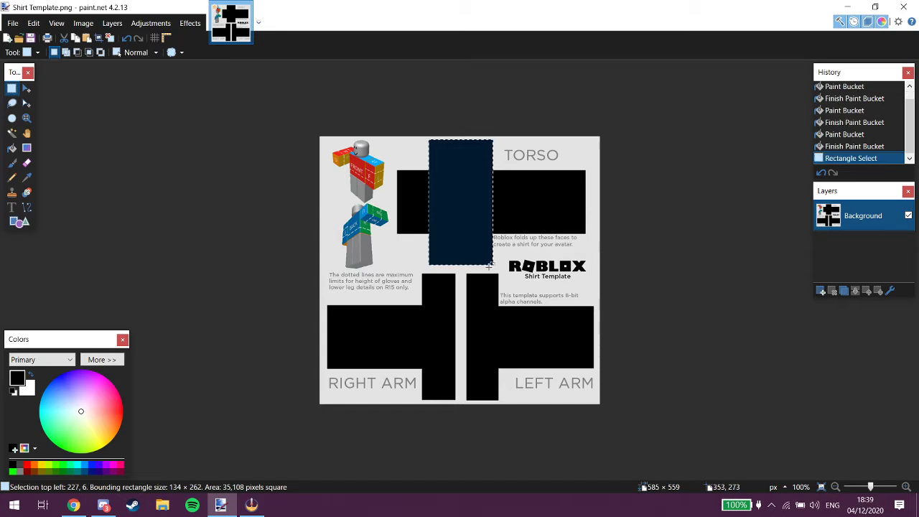
pyautogui.press('Delete')
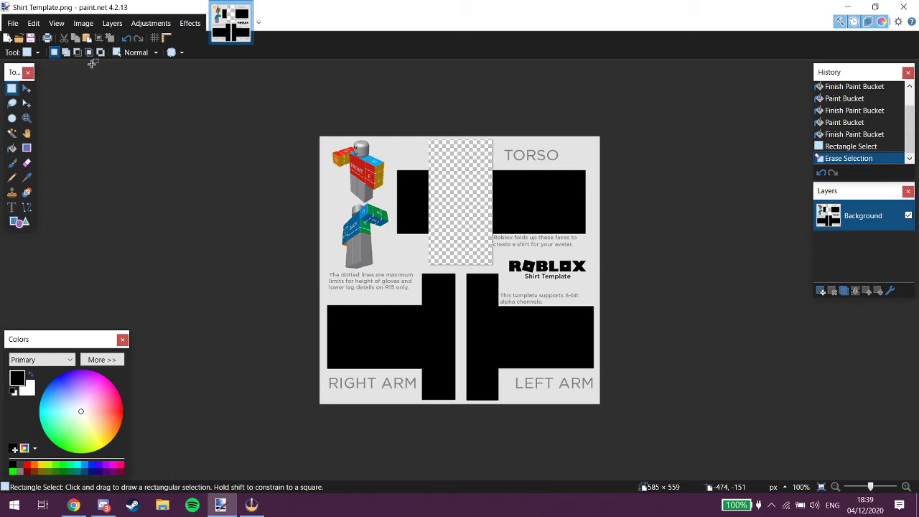
# Step: Undo the erase, the selection and all three black fills back to Open Image
pyautogui.click(125, 39)
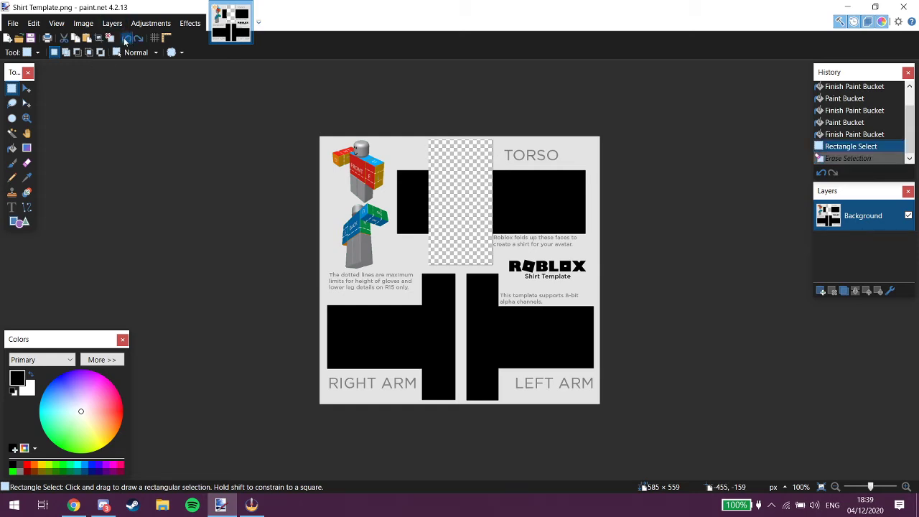
pyautogui.click(125, 39)
pyautogui.click(125, 40)
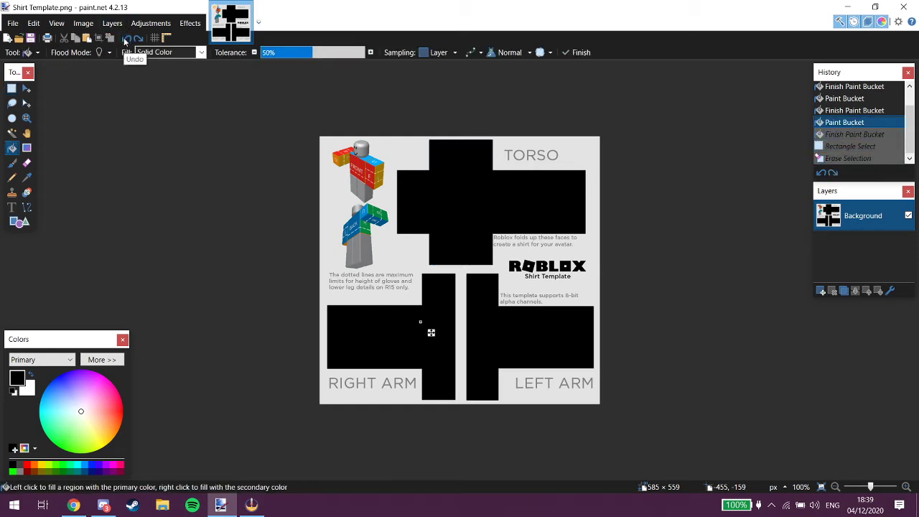
pyautogui.click(126, 39)
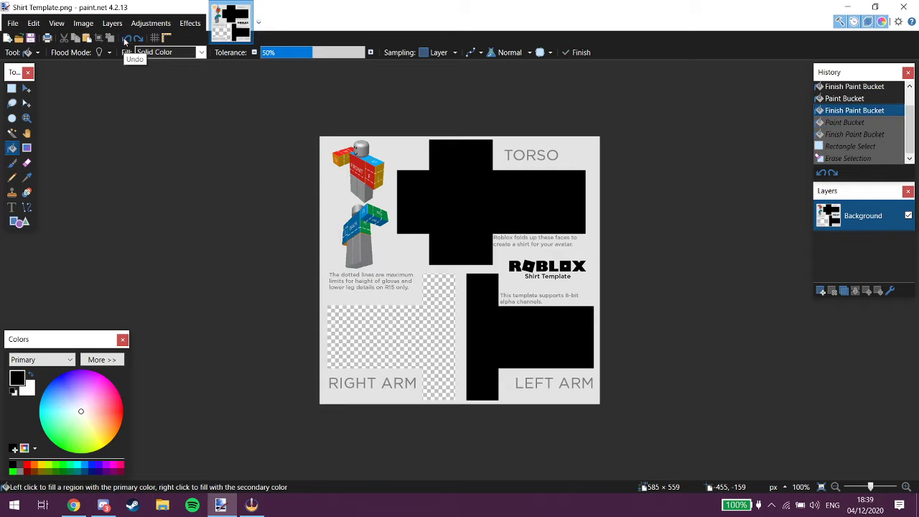
pyautogui.click(126, 39)
pyautogui.click(126, 40)
pyautogui.click(126, 40)
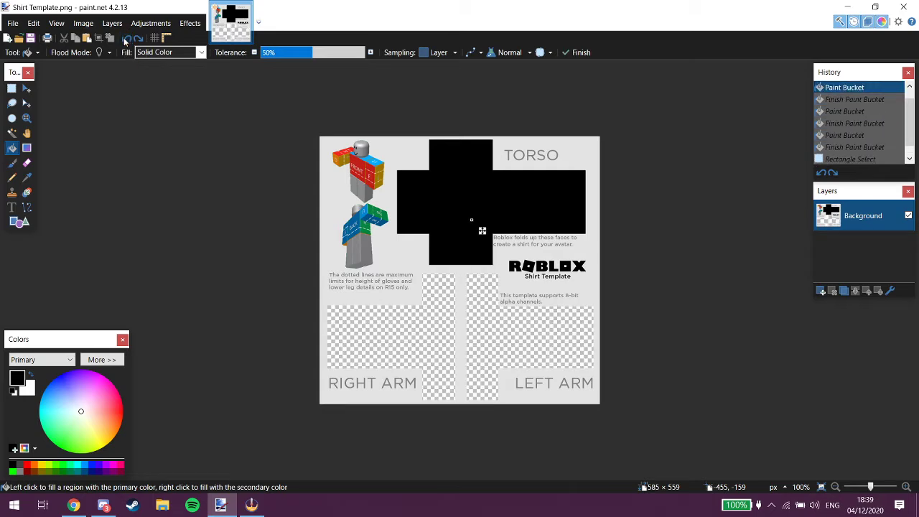
pyautogui.hotkey('ctrl', 'z')
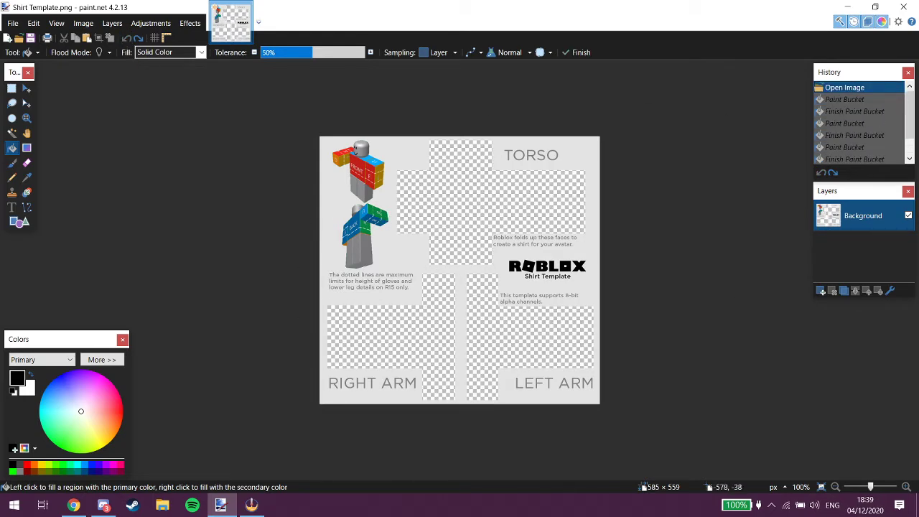
# Step: Hide and then reshow the Tools window, briefly opening the Adjustments menu
pyautogui.click(27, 73)
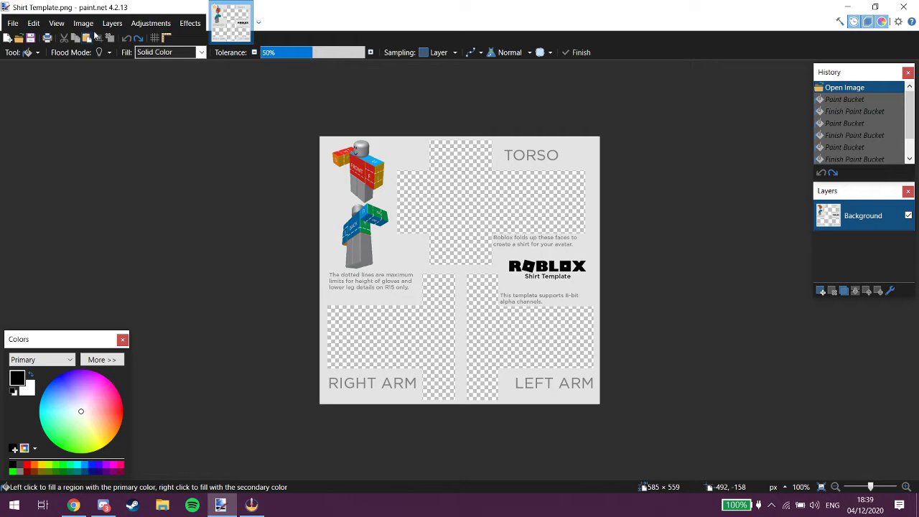
pyautogui.click(191, 29)
pyautogui.moveTo(174, 28)
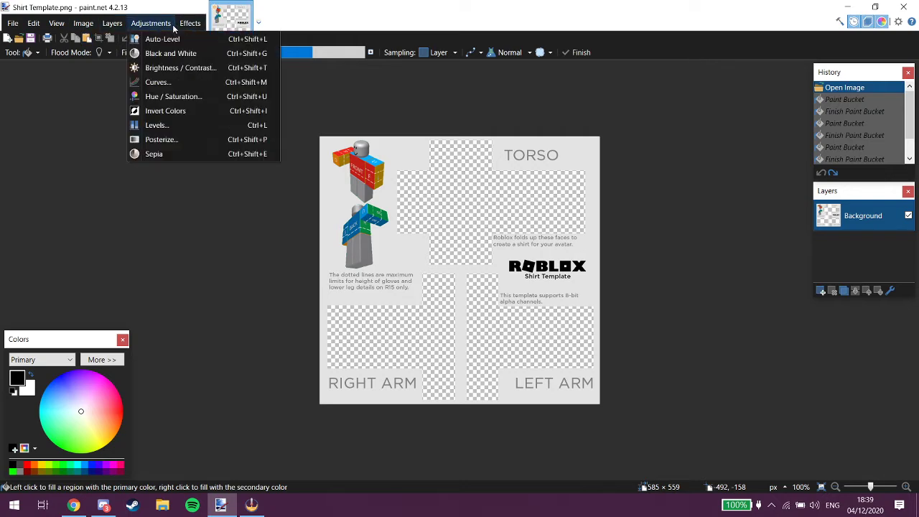
pyautogui.moveTo(110, 23)
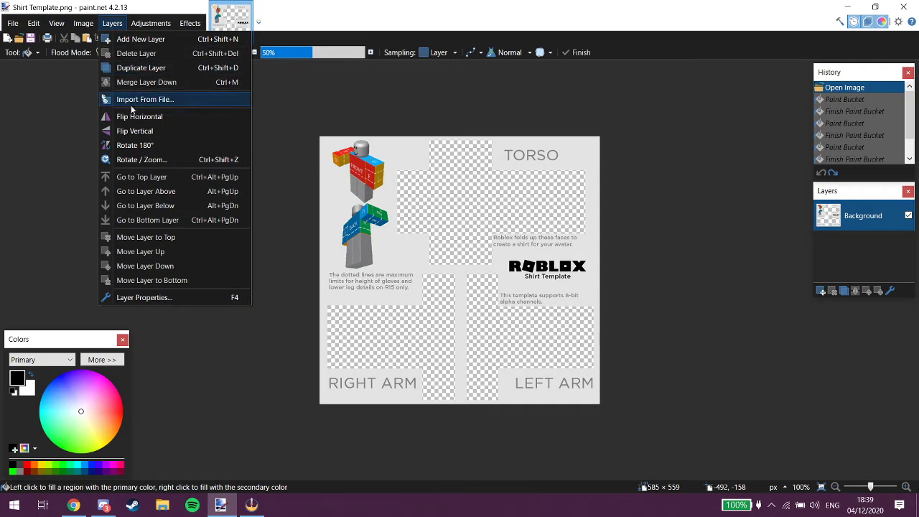
pyautogui.click(84, 23)
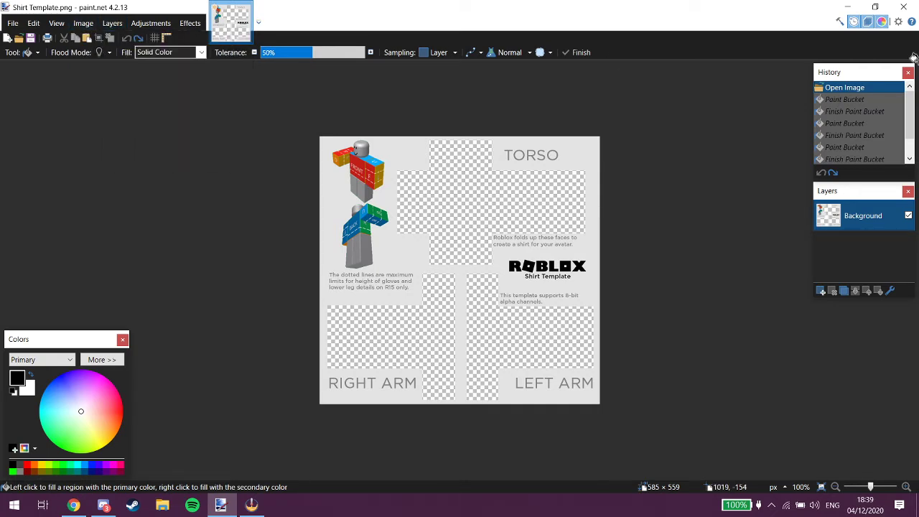
pyautogui.click(840, 22)
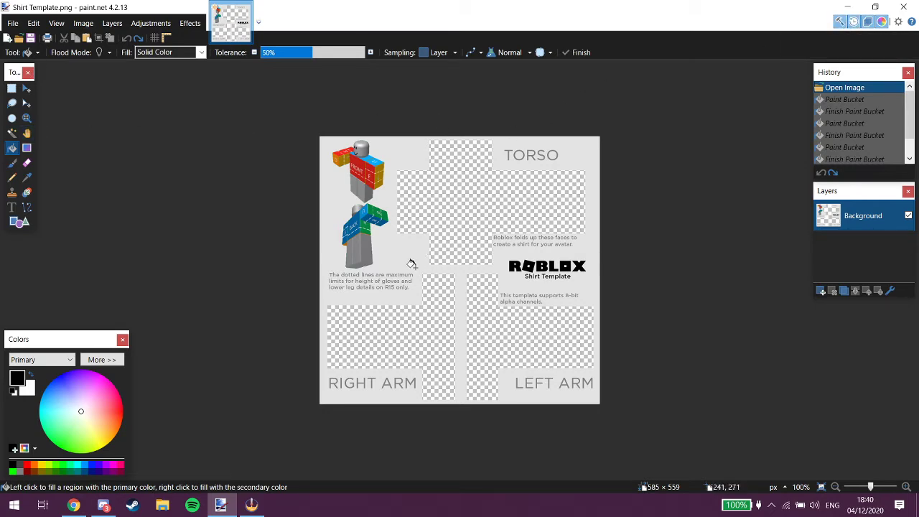
# Step: Open Red Fabric.png from the Shits folder as a second image
pyautogui.click(12, 88)
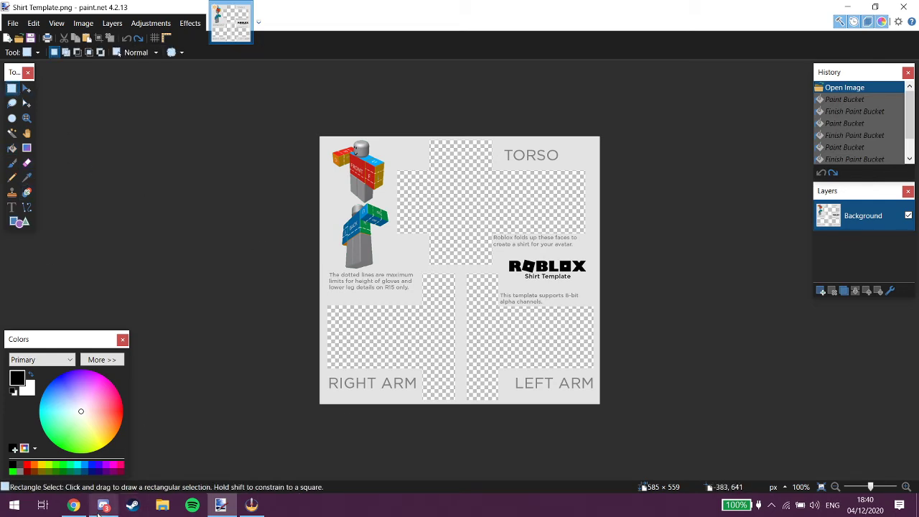
pyautogui.click(13, 23)
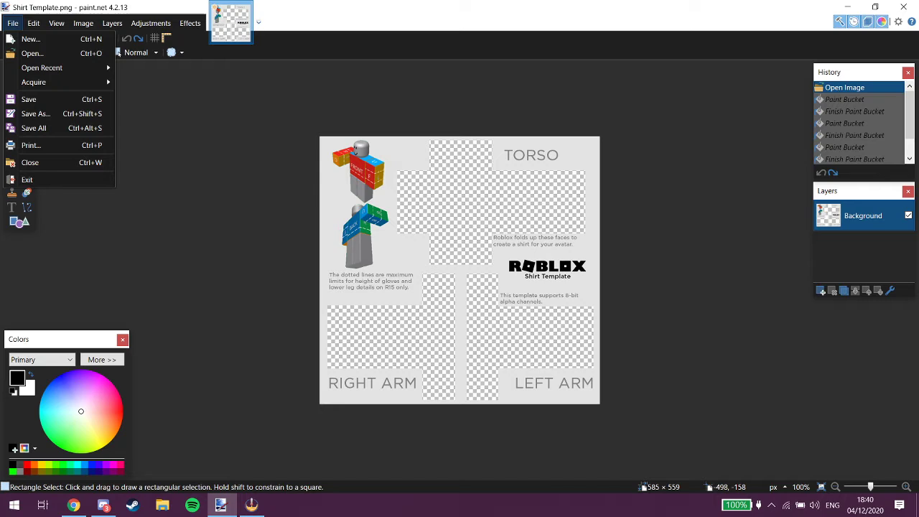
pyautogui.moveTo(26, 87)
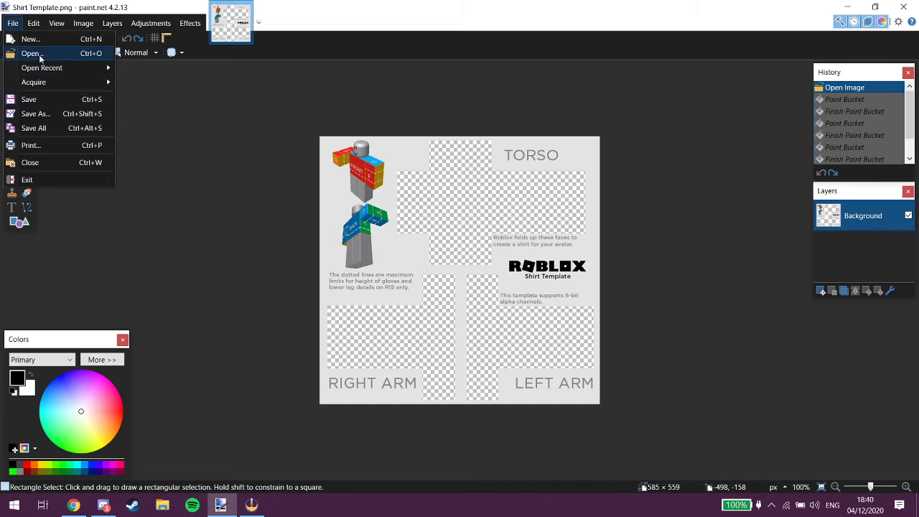
pyautogui.click(32, 54)
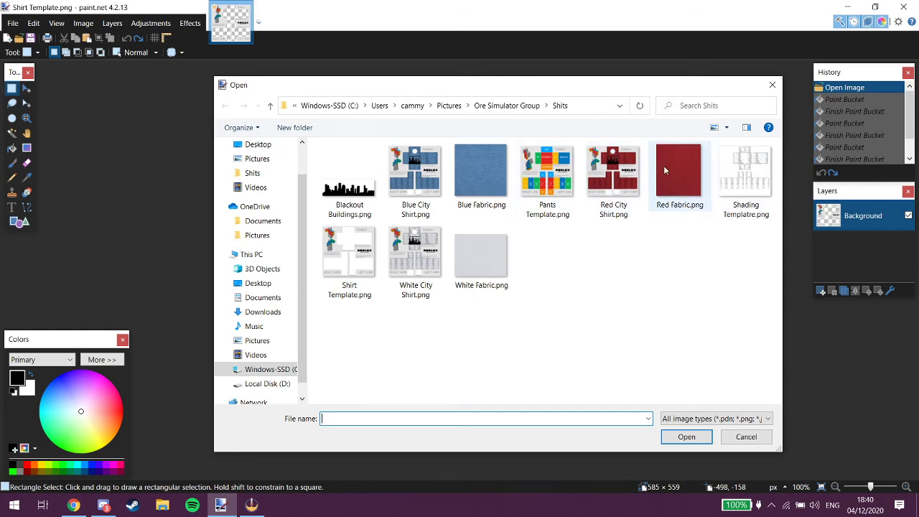
pyautogui.doubleClick(665, 171)
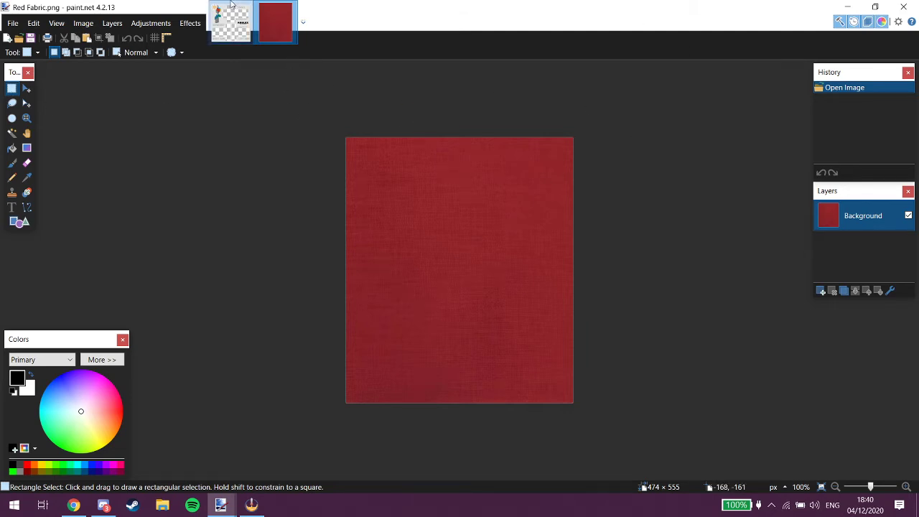
# Step: Paste the red fabric onto new Layer 2, stretch it to 606 × 584, and move it below Background
pyautogui.click(231, 22)
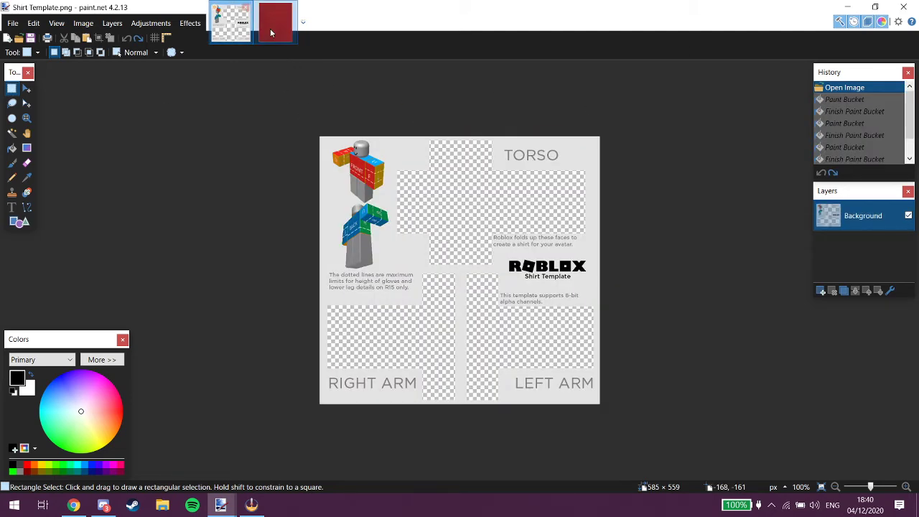
pyautogui.click(823, 292)
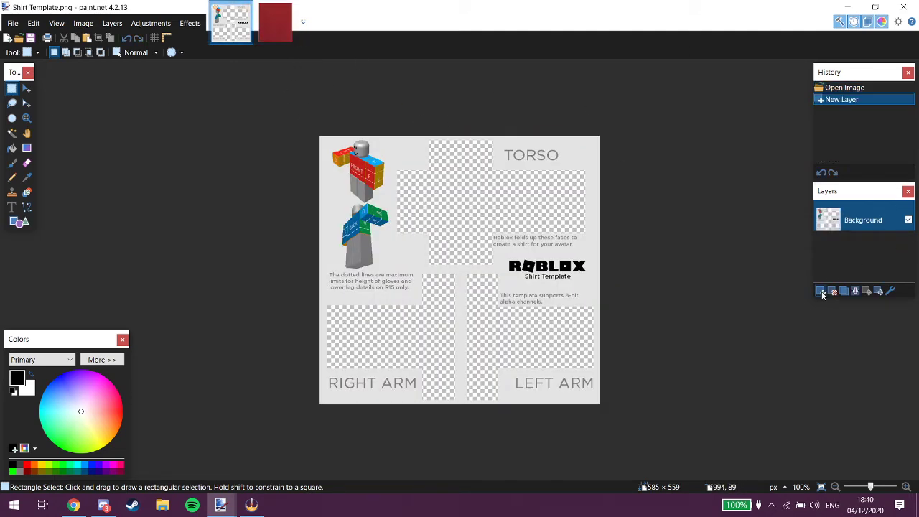
pyautogui.click(276, 28)
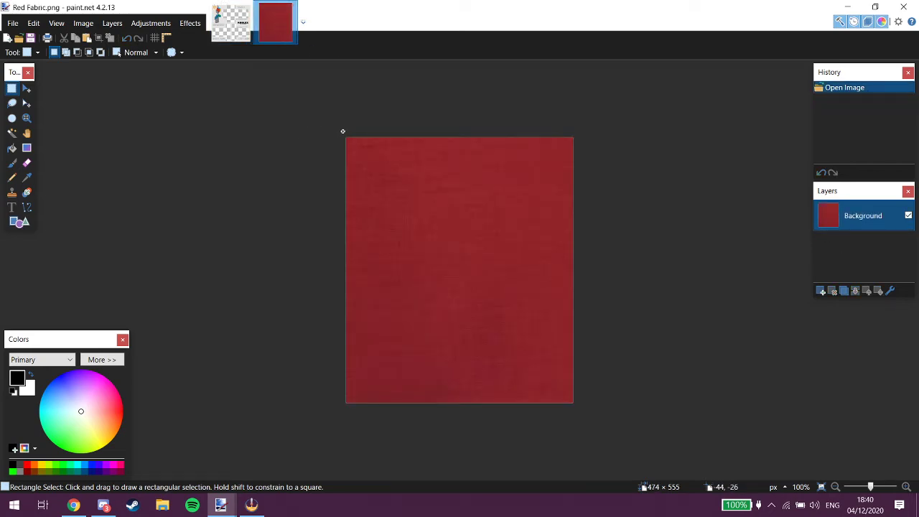
pyautogui.moveTo(342, 132); pyautogui.dragTo(618, 431)
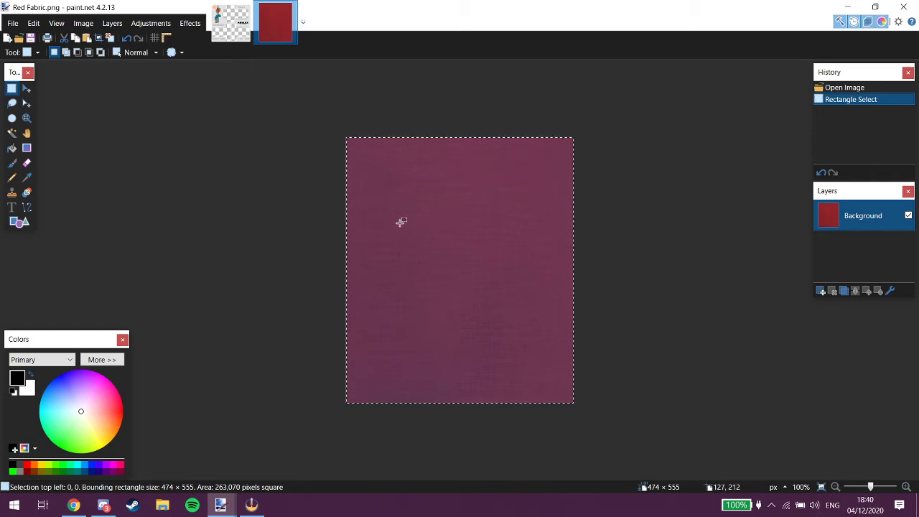
pyautogui.click(232, 22)
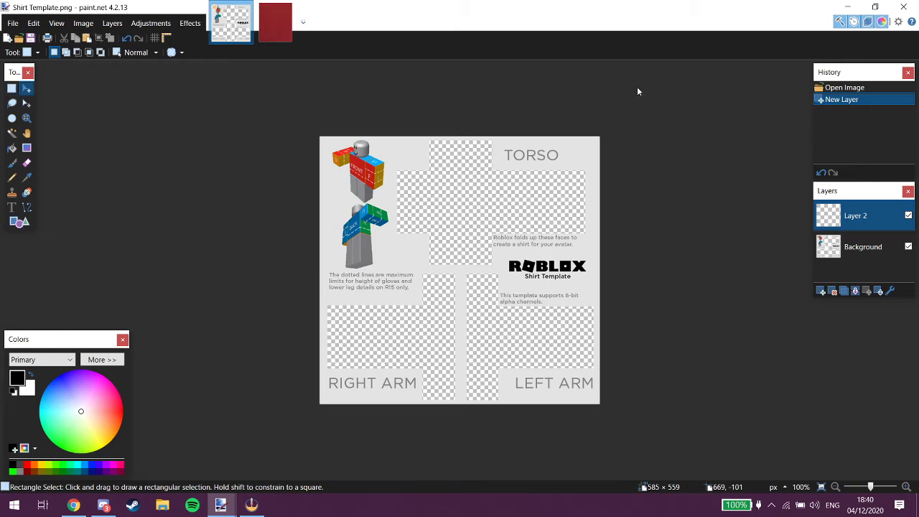
pyautogui.hotkey('ctrl', 'v')
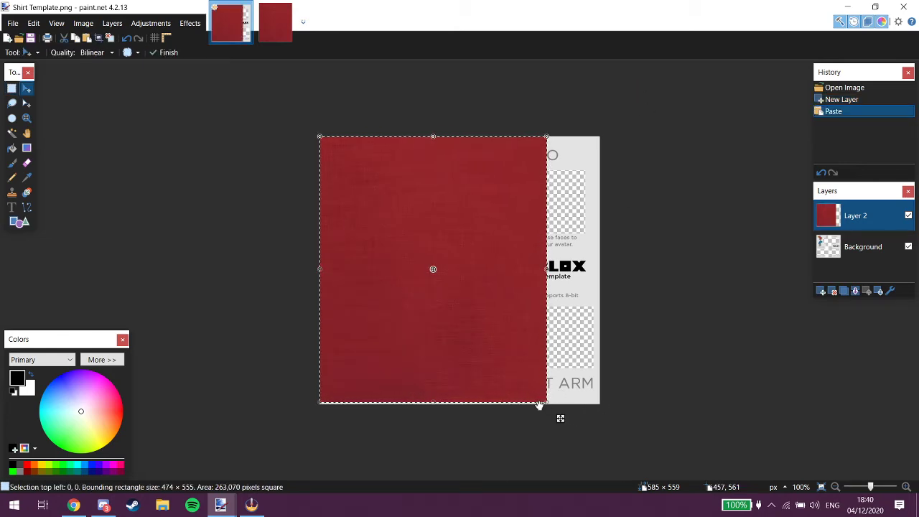
pyautogui.moveTo(540, 406); pyautogui.dragTo(609, 418)
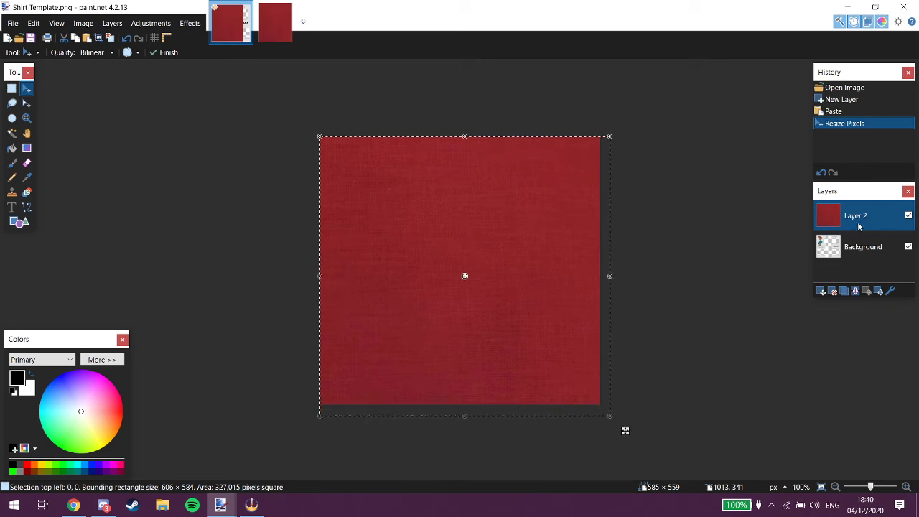
pyautogui.moveTo(859, 227); pyautogui.dragTo(859, 266)
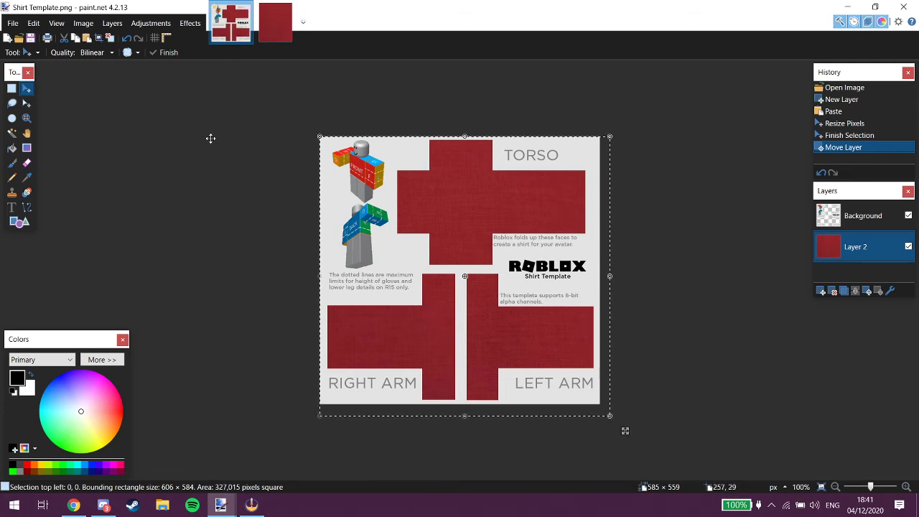
# Step: Select all and drag the fabric's bottom edge up so it stops above the arm labels
pyautogui.click(11, 89)
pyautogui.click(206, 103)
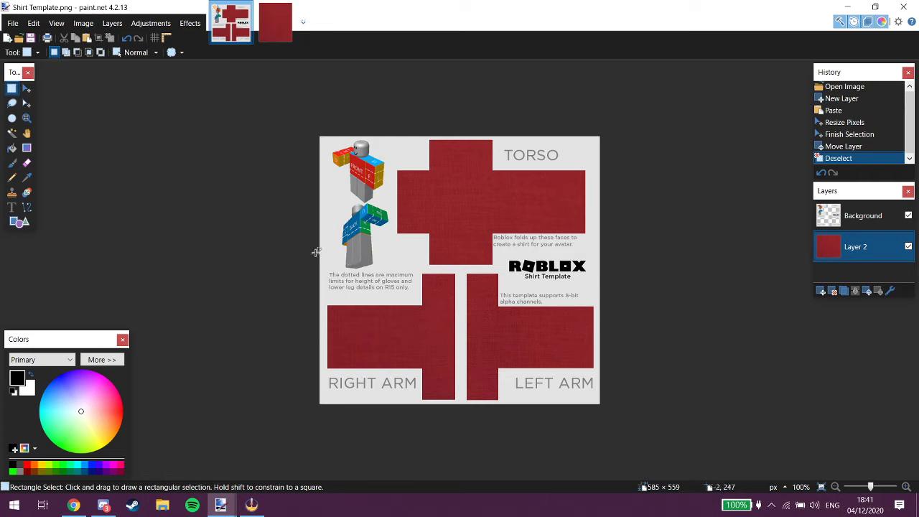
pyautogui.moveTo(284, 80); pyautogui.dragTo(632, 431)
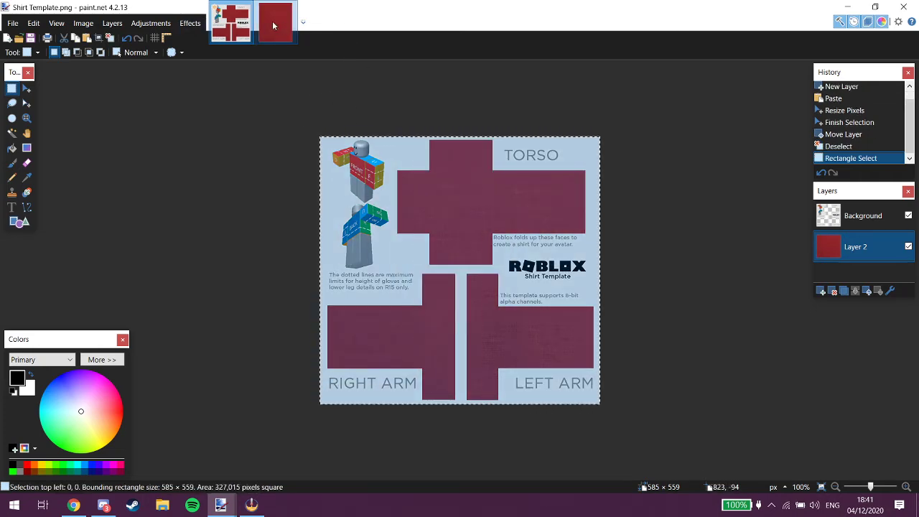
pyautogui.click(275, 22)
pyautogui.click(232, 27)
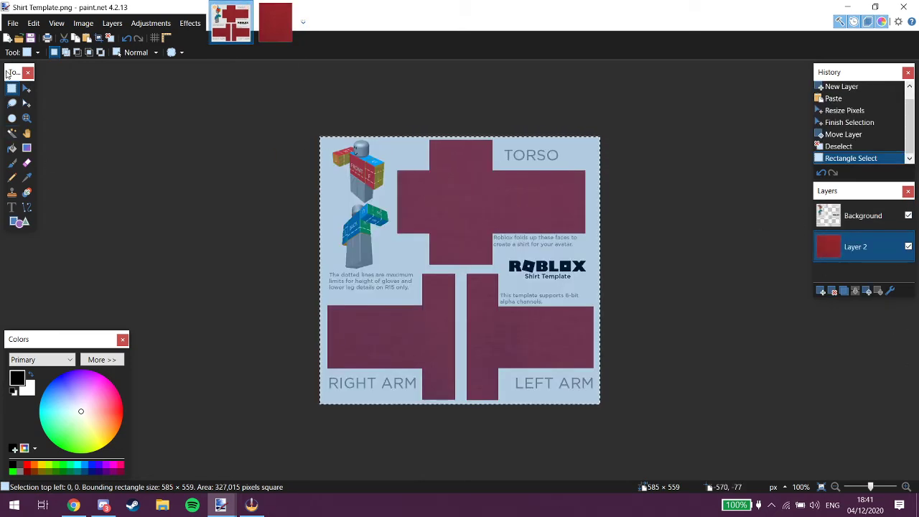
pyautogui.click(27, 88)
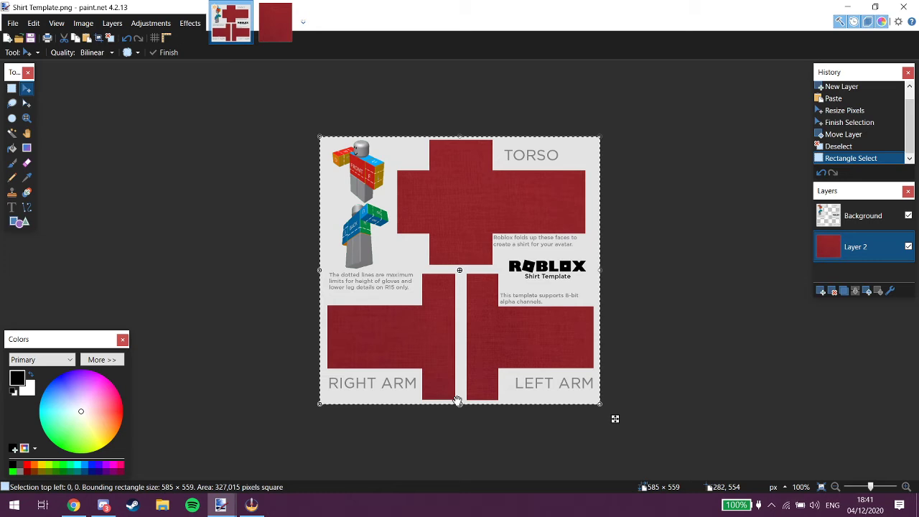
pyautogui.moveTo(459, 403); pyautogui.dragTo(460, 363)
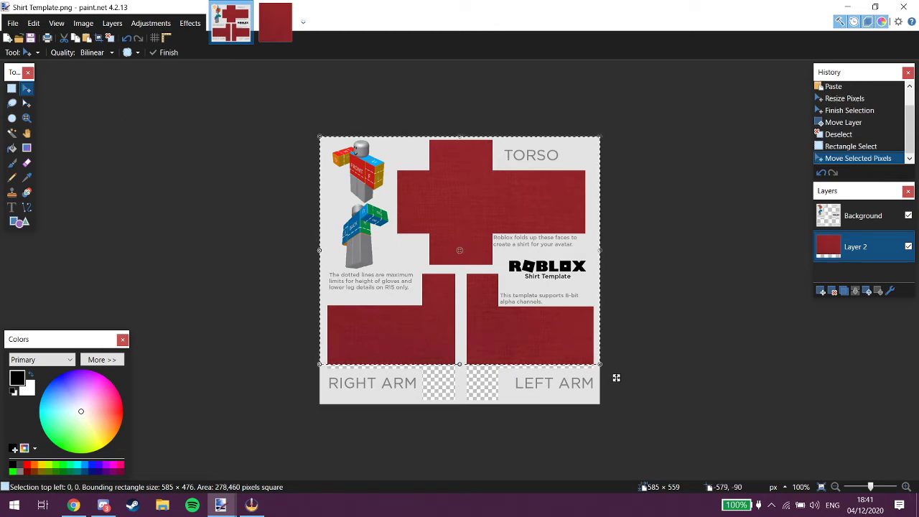
pyautogui.click(11, 88)
pyautogui.hotkey('ctrl', 'd')
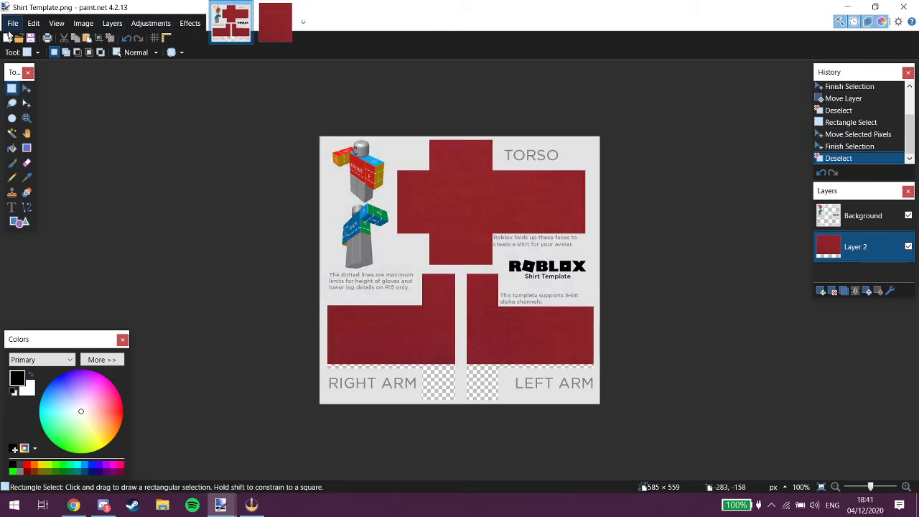
# Step: Open Shading Templatre.png and select the whole image
pyautogui.click(13, 25)
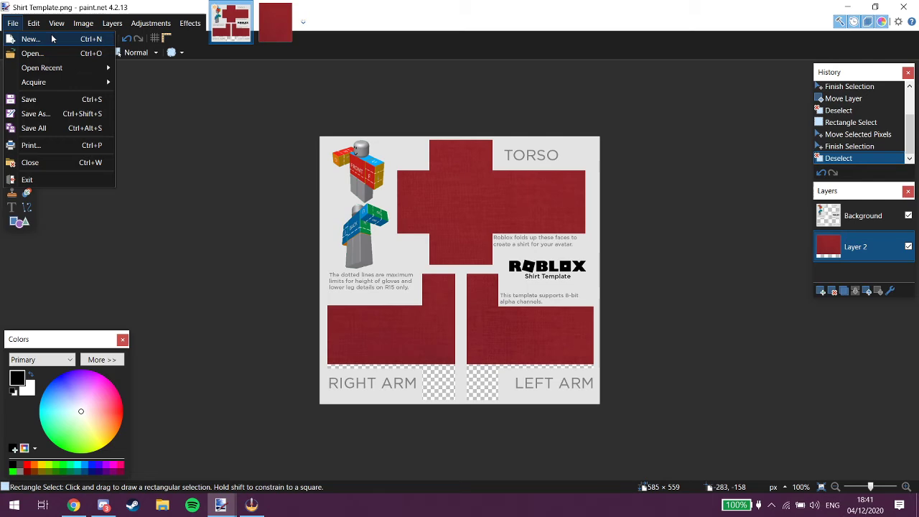
pyautogui.press('Escape')
pyautogui.hotkey('ctrl', 'o')
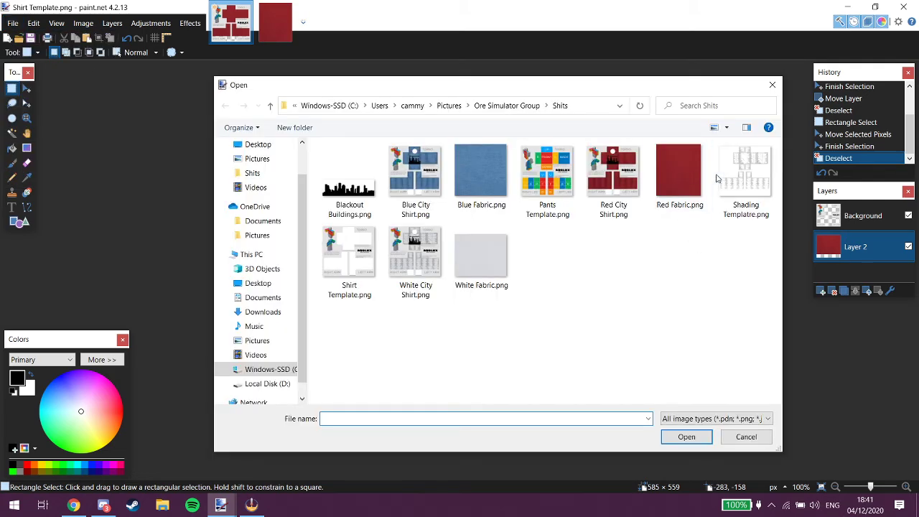
pyautogui.click(734, 191)
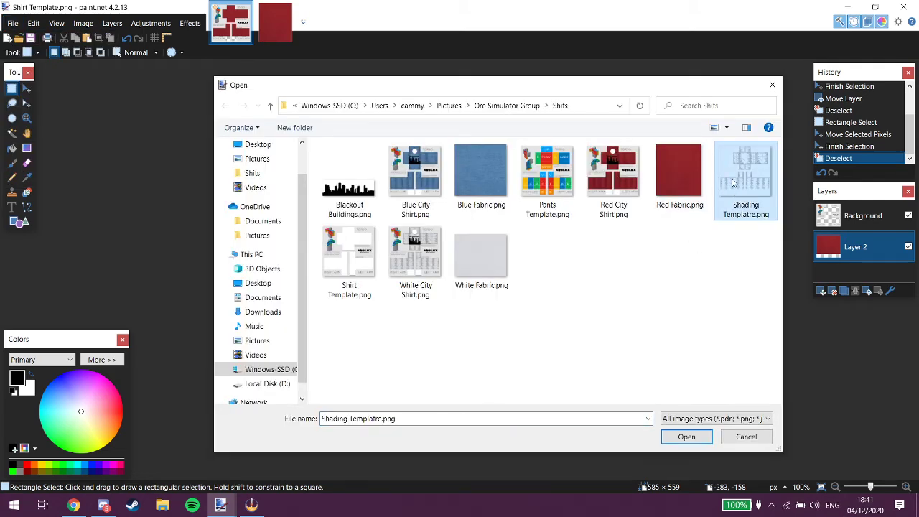
pyautogui.doubleClick(734, 184)
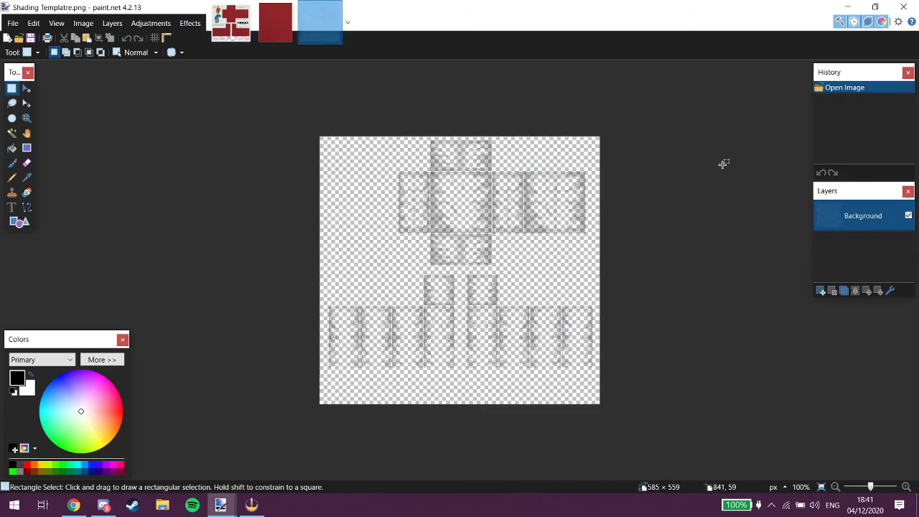
pyautogui.moveTo(234, 115); pyautogui.dragTo(918, 501)
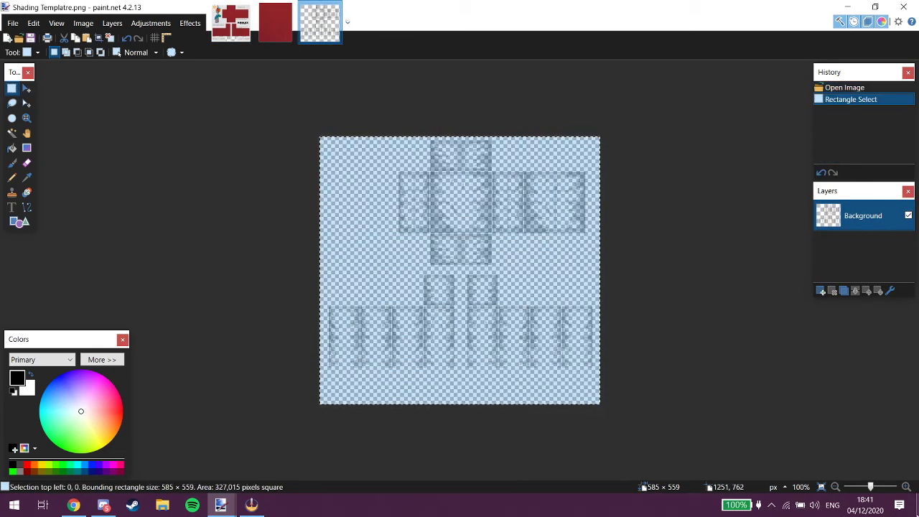
# Step: Paste the shading onto a new Layer 3 of the shirt template
pyautogui.click(229, 29)
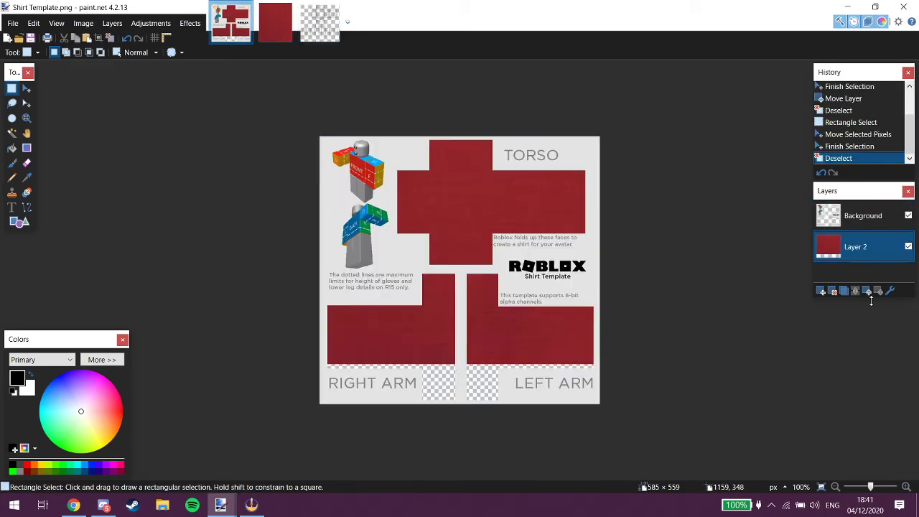
pyautogui.click(822, 292)
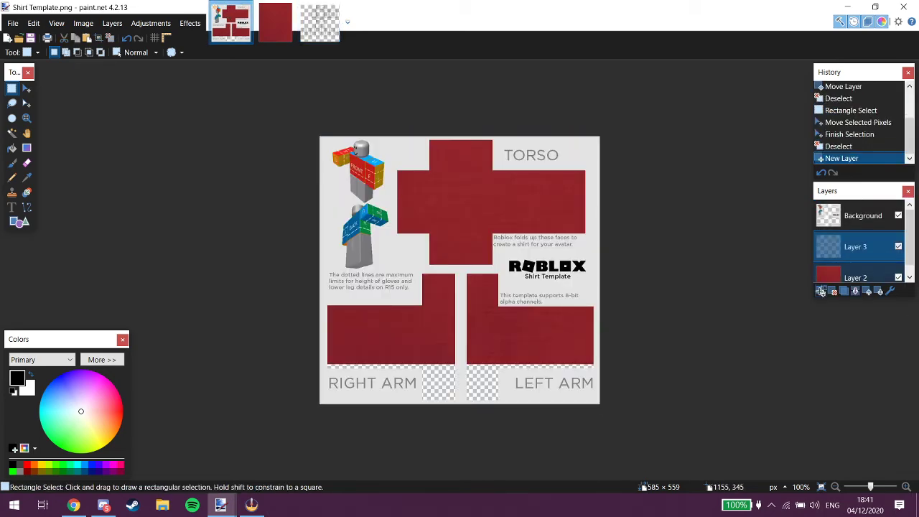
pyautogui.hotkey('ctrl', 'v')
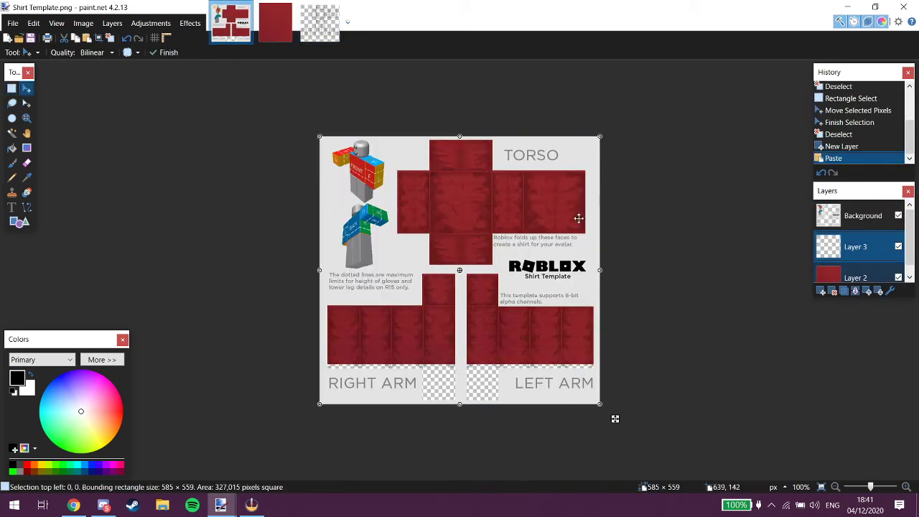
# Step: Open Save As and cancel without saving
pyautogui.click(12, 23)
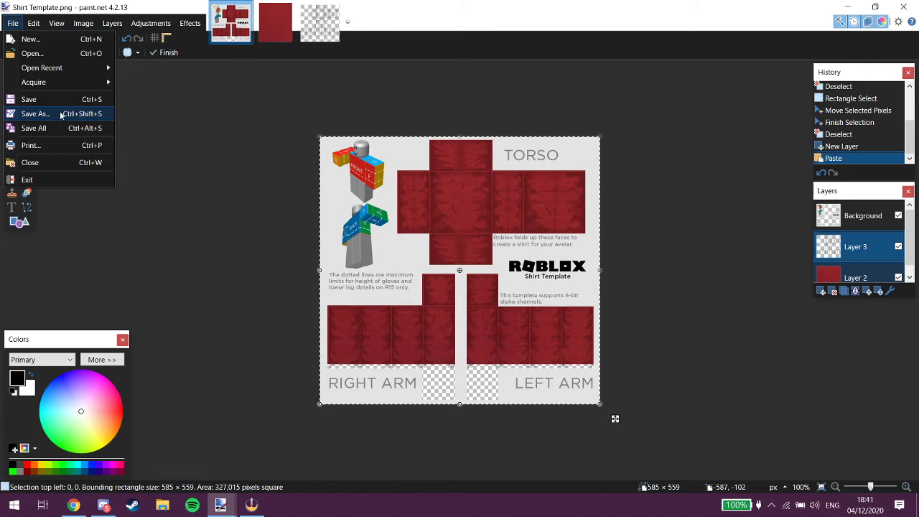
pyautogui.click(61, 115)
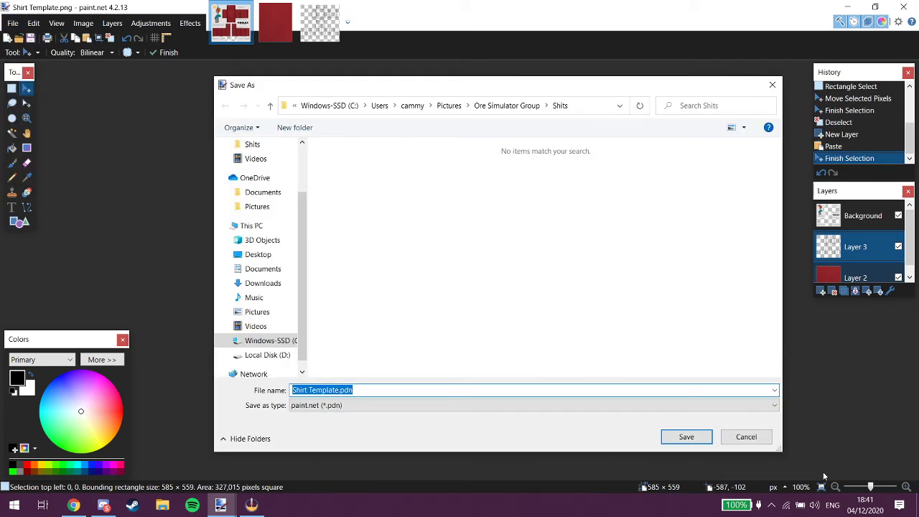
pyautogui.click(726, 435)
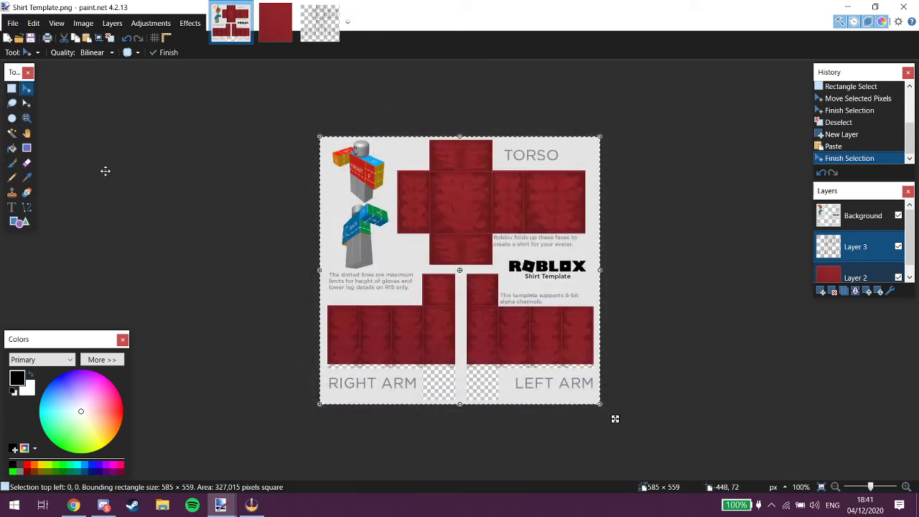
pyautogui.click(11, 207)
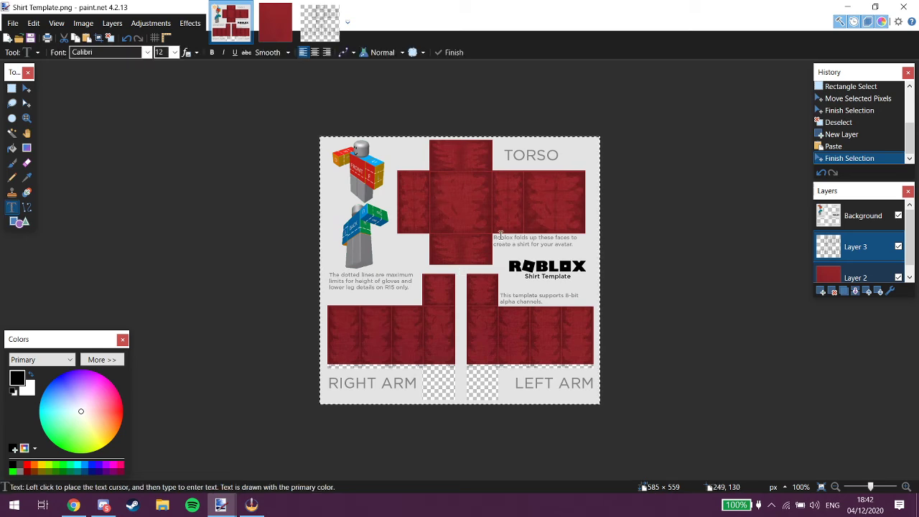
pyautogui.click(440, 201)
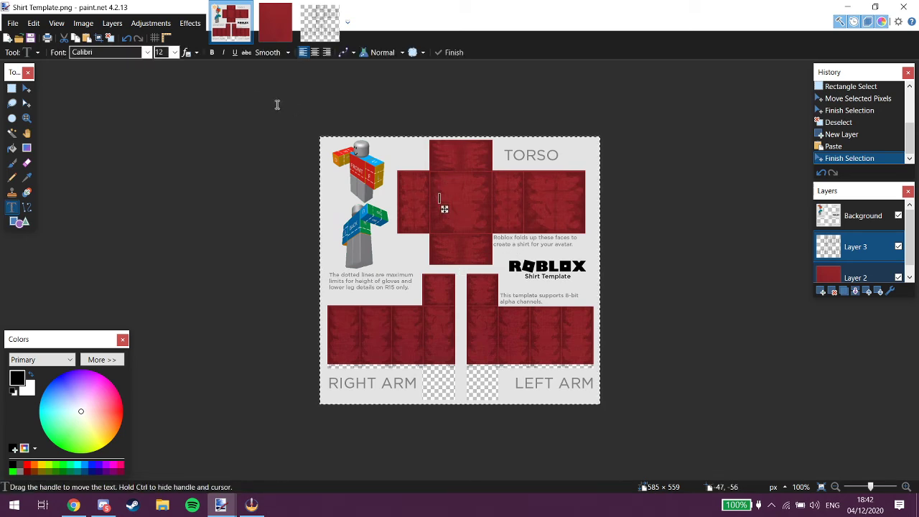
pyautogui.write('D')
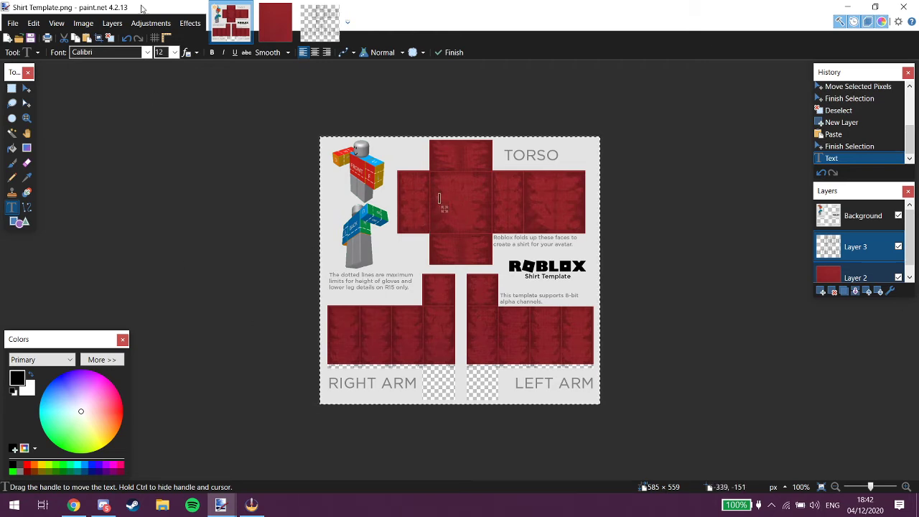
pyautogui.click(174, 52)
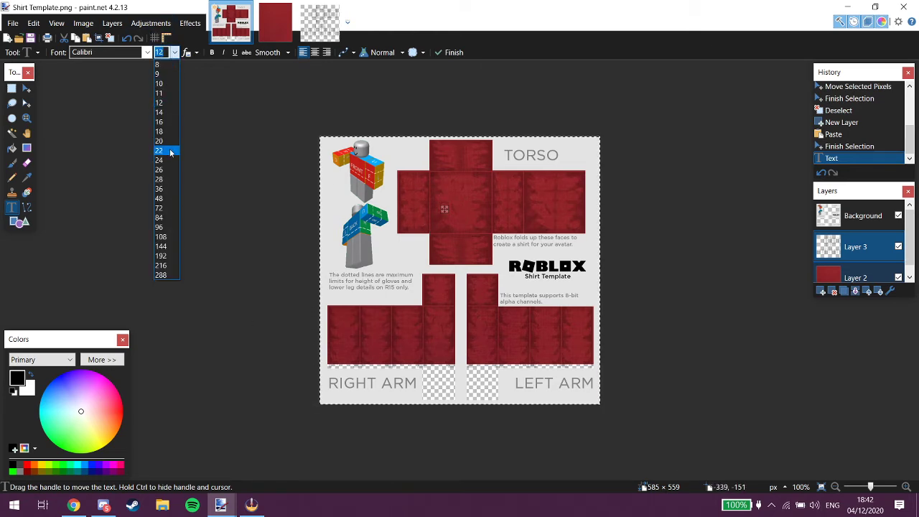
pyautogui.click(166, 149)
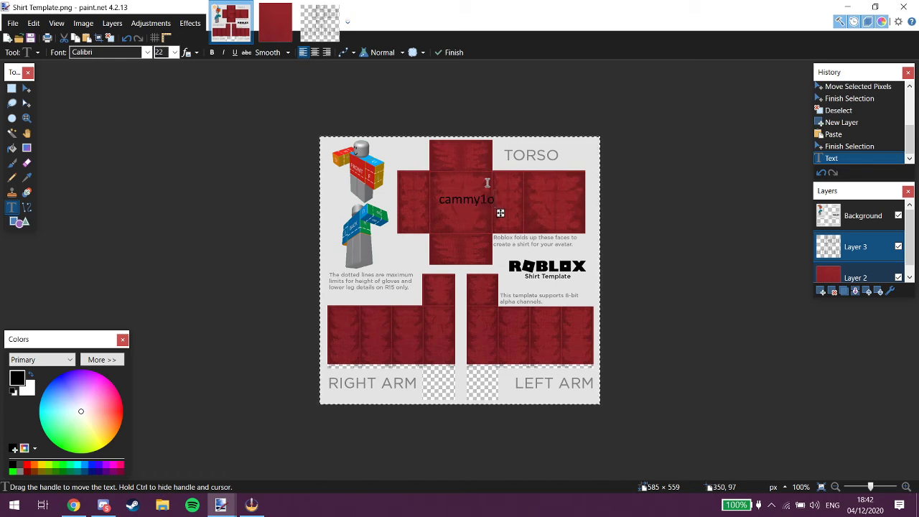
pyautogui.moveTo(502, 217); pyautogui.dragTo(496, 202)
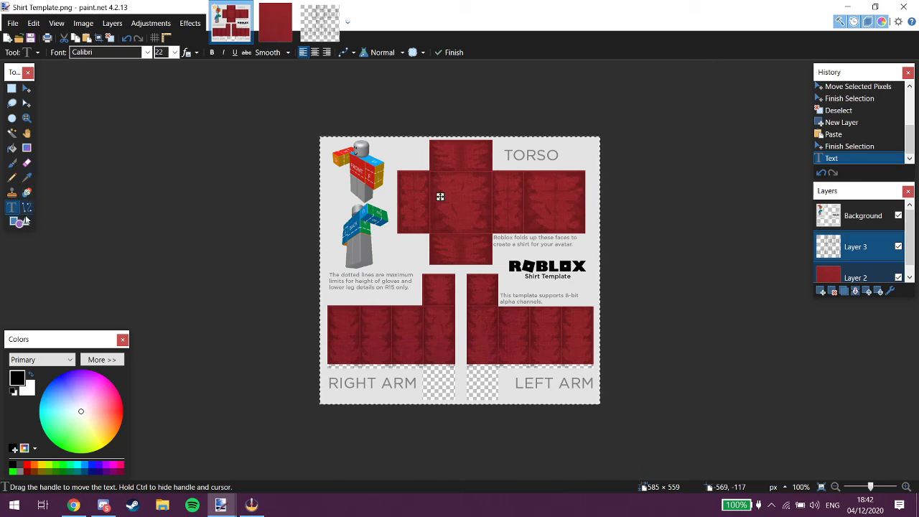
# Step: Choose the Eraser with a brush width of 50
pyautogui.click(26, 163)
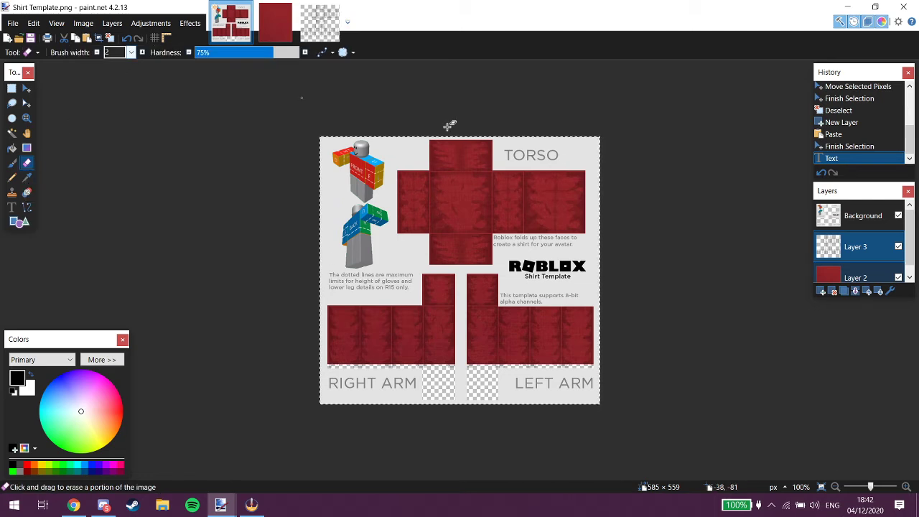
pyautogui.click(132, 53)
pyautogui.scroll(-3, 136, 143)
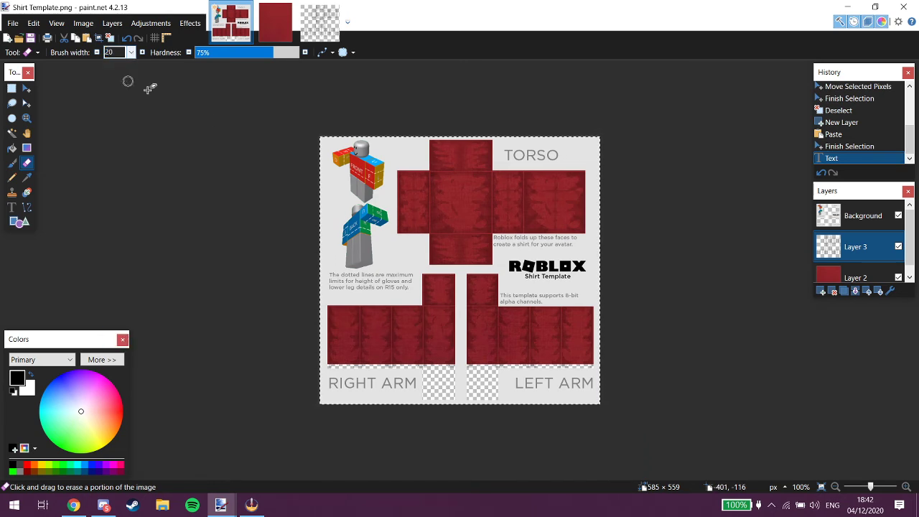
pyautogui.click(128, 83)
pyautogui.click(131, 52)
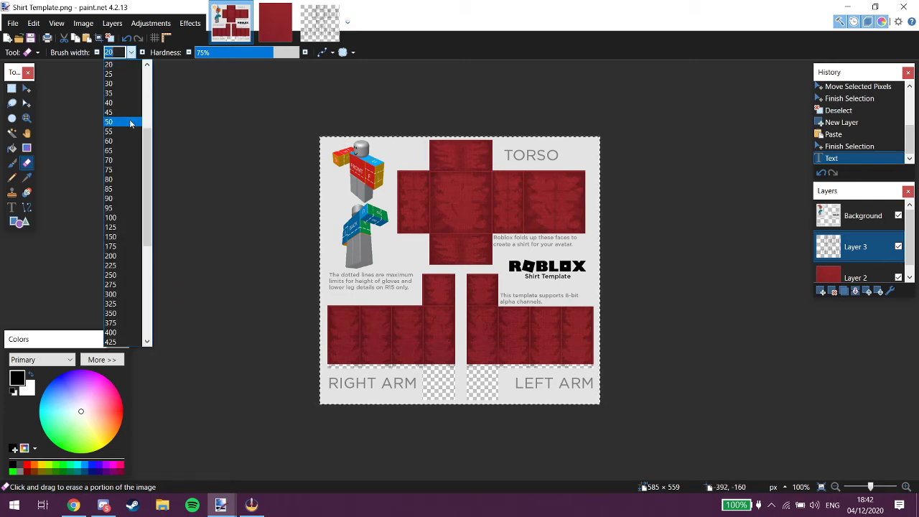
pyautogui.click(121, 123)
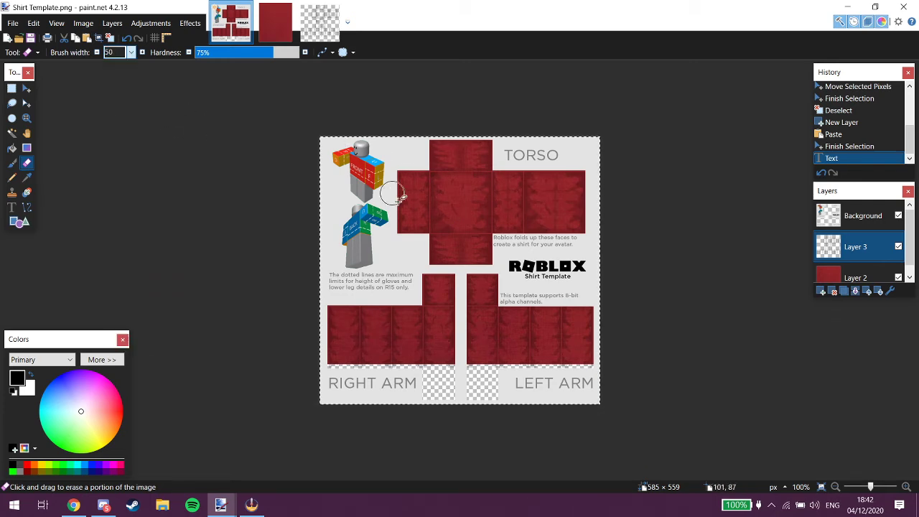
# Step: Erase a round neck hole at the top of the torso on the red fabric Layer 2
pyautogui.click(462, 169)
pyautogui.click(462, 169)
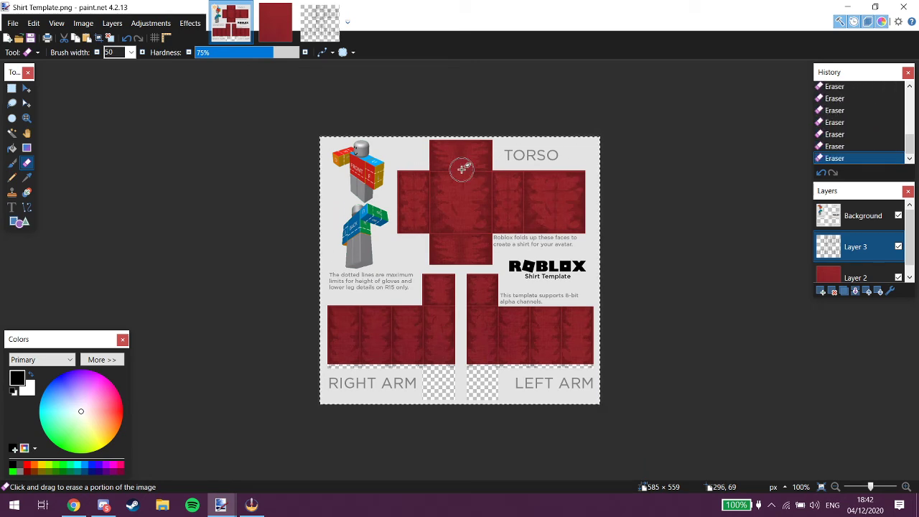
pyautogui.click(844, 278)
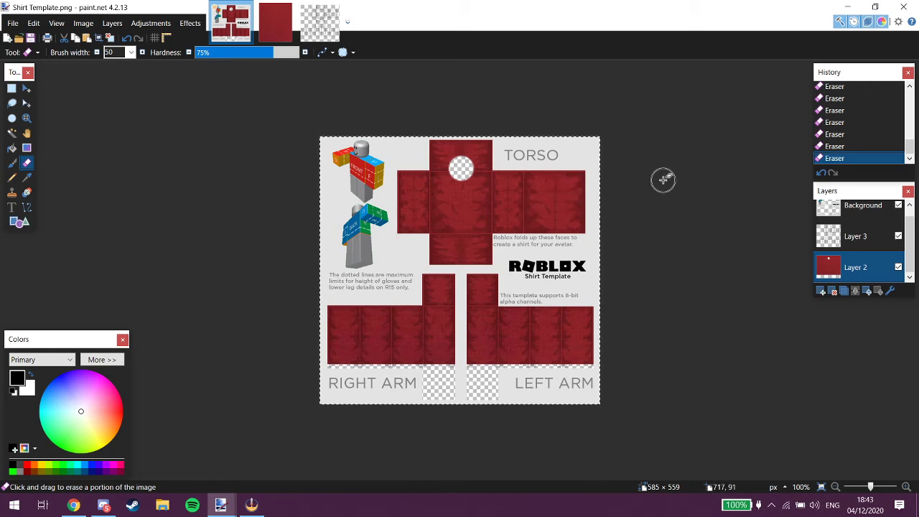
pyautogui.press('XF86MonBrightnessDown')
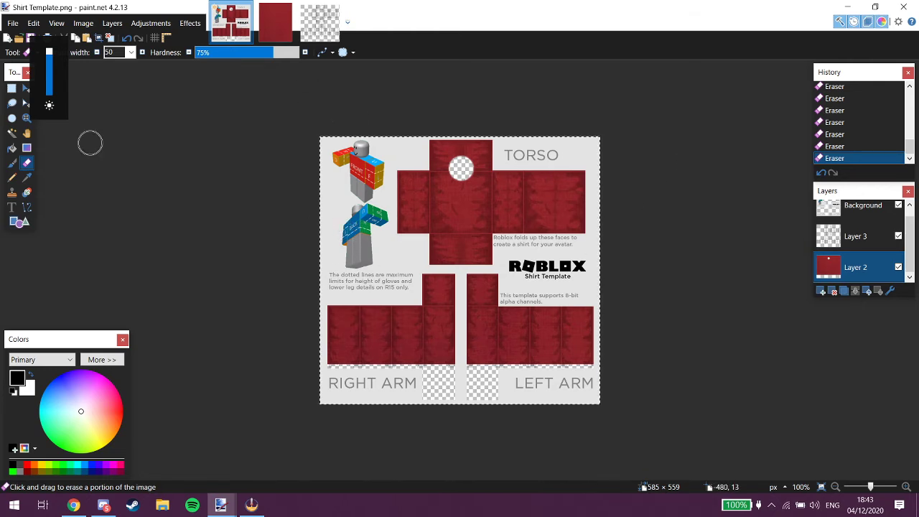
# Step: Save the image as Red Shirt.png in the Shirts folder, flattening the layers
pyautogui.click(13, 23)
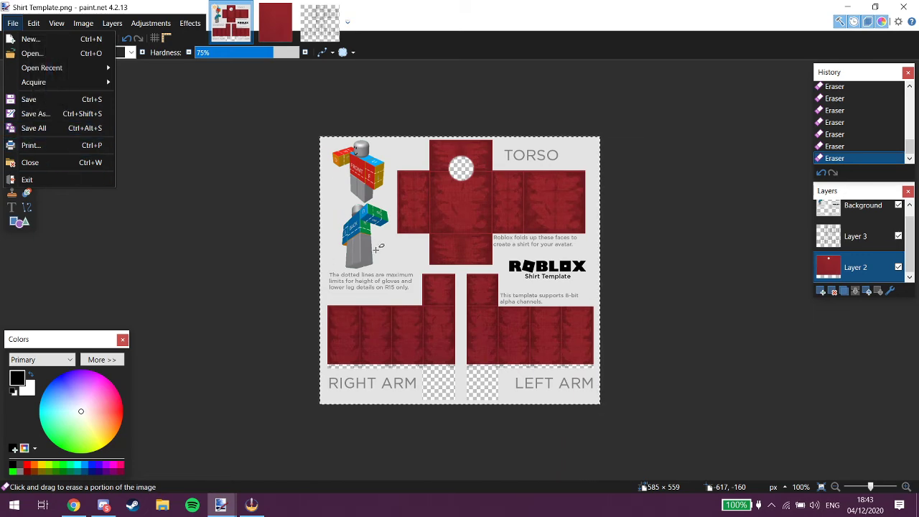
pyautogui.click(43, 114)
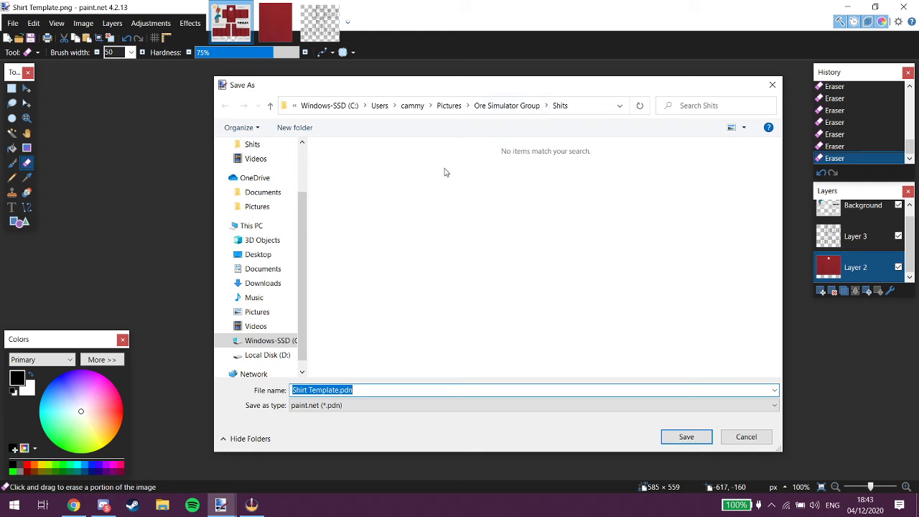
pyautogui.write('Shirt')
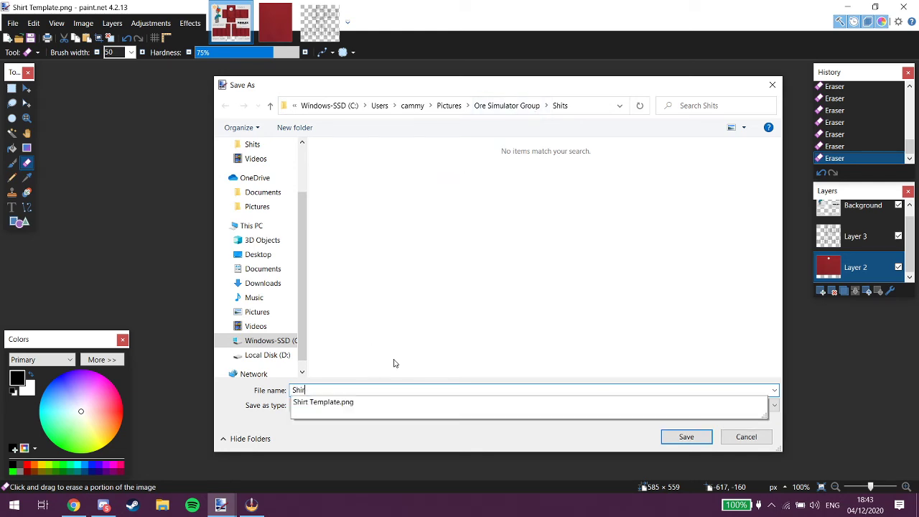
pyautogui.press('BackSpace')
pyautogui.press('BackSpace')
pyautogui.press('BackSpace')
pyautogui.press('BackSpace')
pyautogui.press('BackSpace')
pyautogui.write('Red Shie')
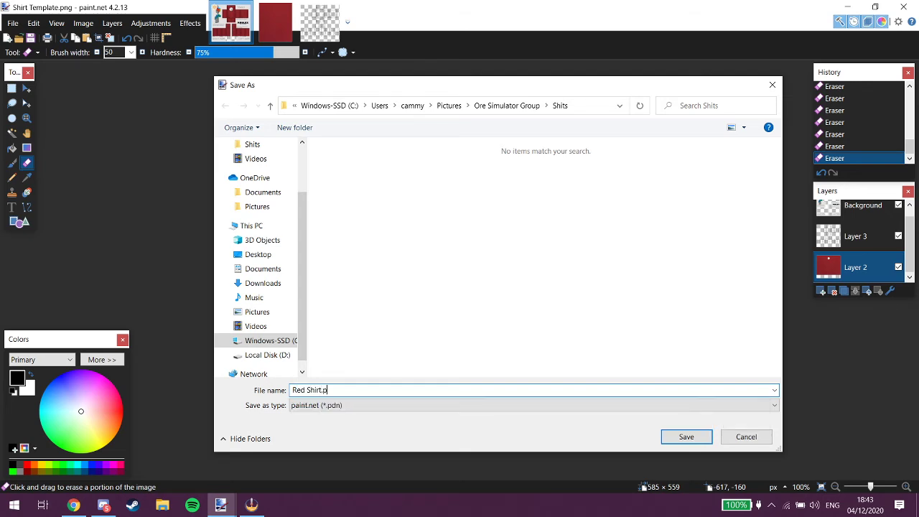
pyautogui.click(494, 409)
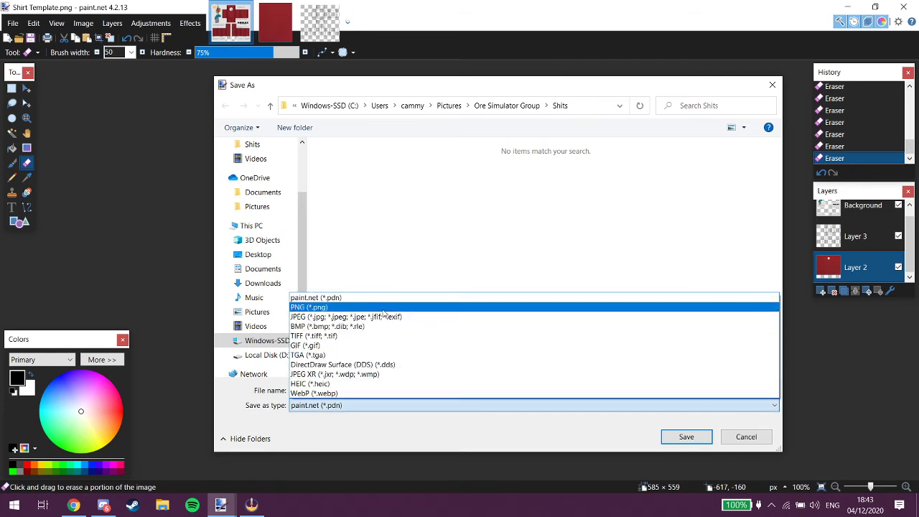
pyautogui.click(391, 306)
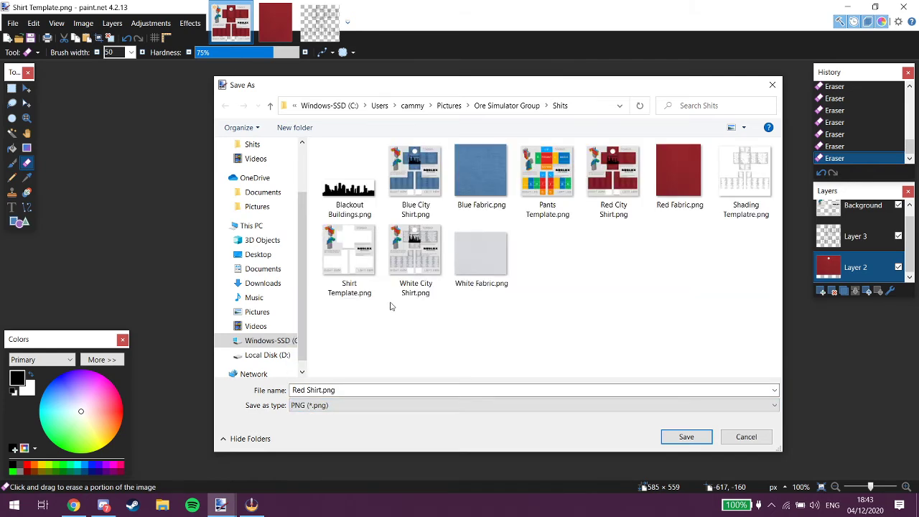
pyautogui.click(686, 438)
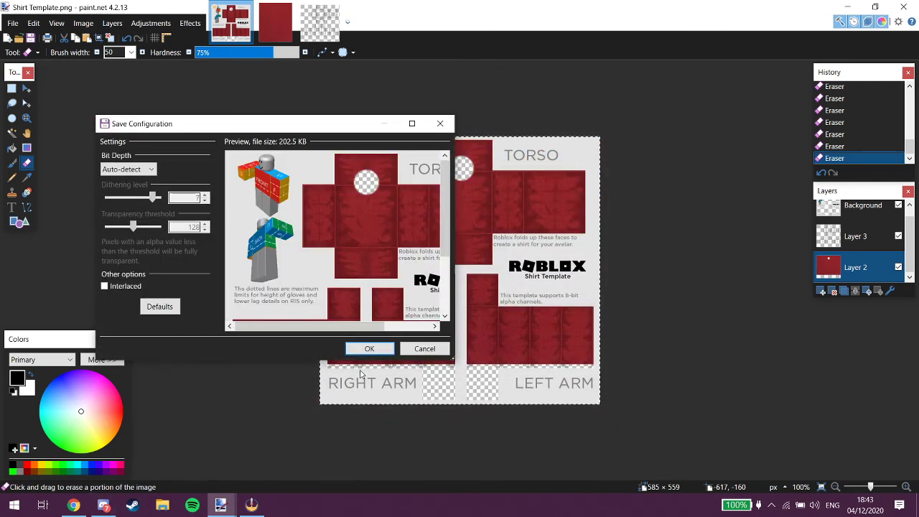
pyautogui.click(359, 347)
pyautogui.click(445, 288)
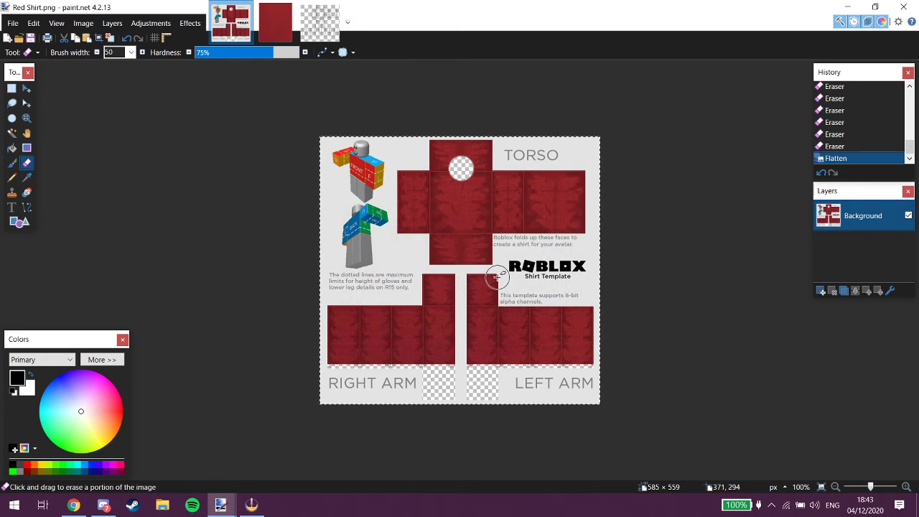
# Step: Bring the Chrome window with the Roblox home page to the front, maximized
pyautogui.click(103, 505)
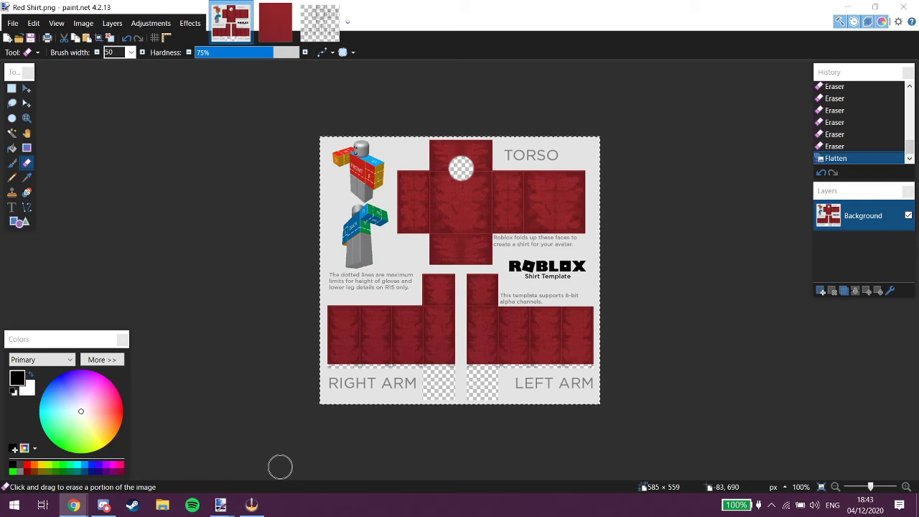
pyautogui.hotkey('alt', 'Tab')
pyautogui.press('super+Up')
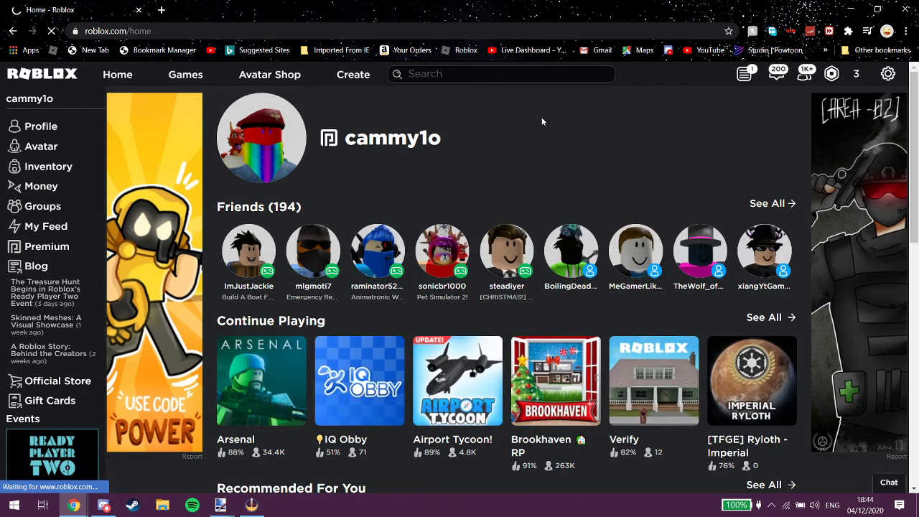
# Step: Reload Roblox, go to Create, and open My Creations > Shirts to show the Create a Shirt form
pyautogui.press('F5')
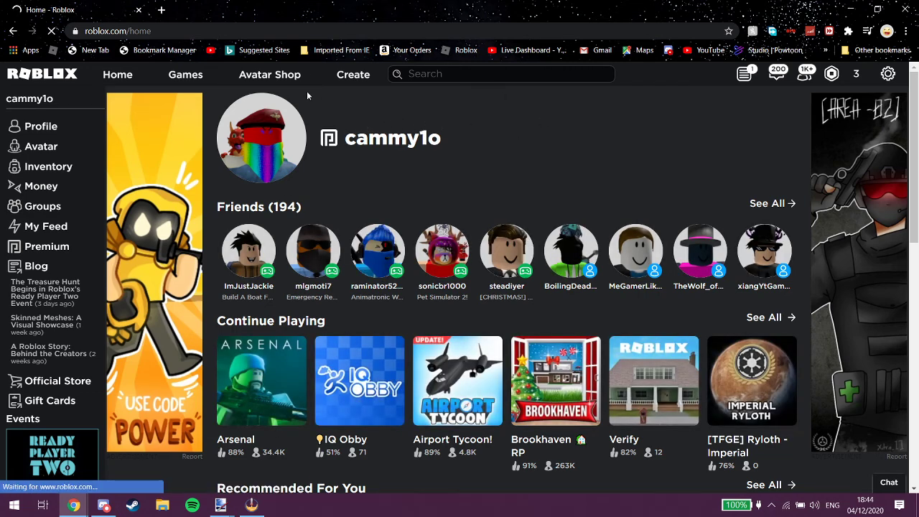
pyautogui.click(247, 96)
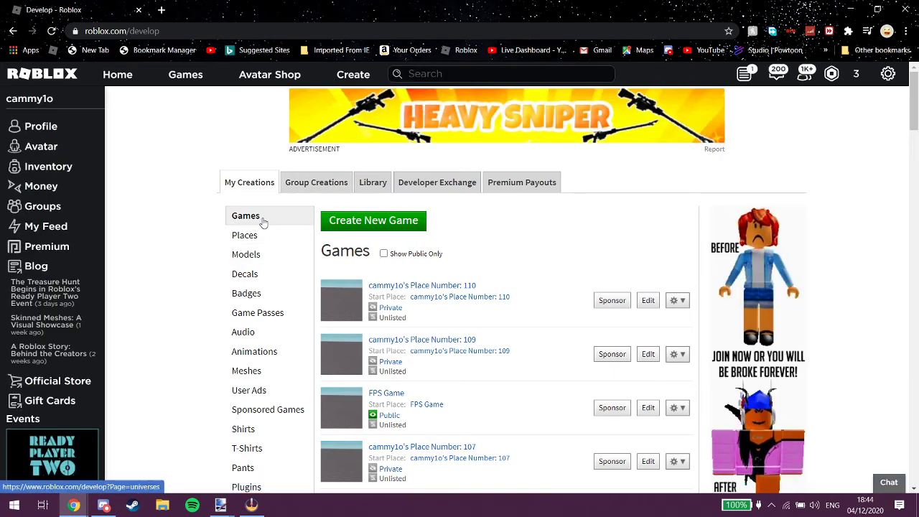
pyautogui.scroll(-1, 267, 233)
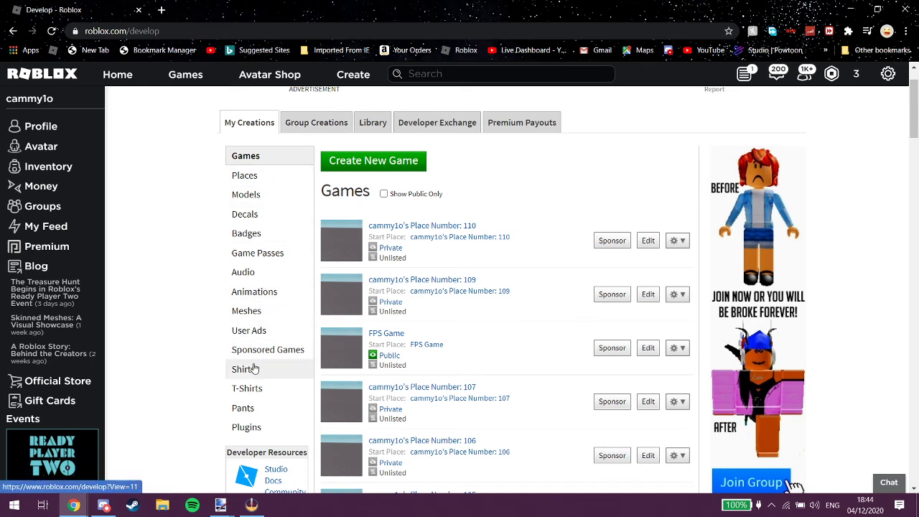
pyautogui.click(300, 247)
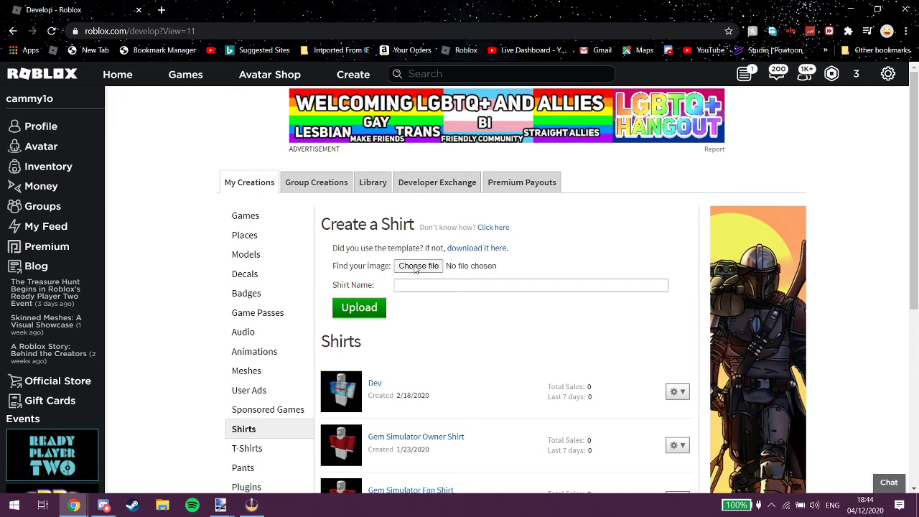
# Step: Open the shirt image picker and browse Pictures, checking the Shirts And Pants folder
pyautogui.click(416, 266)
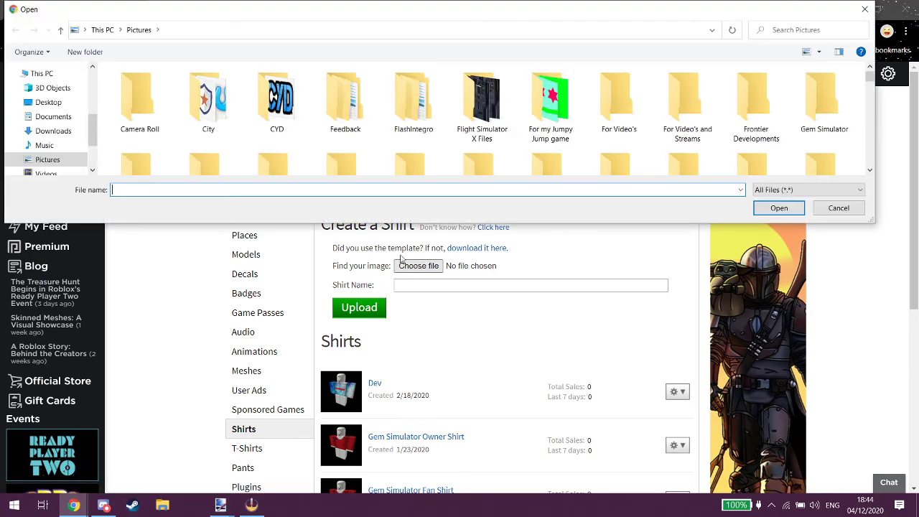
pyautogui.scroll(-3, 314, 135)
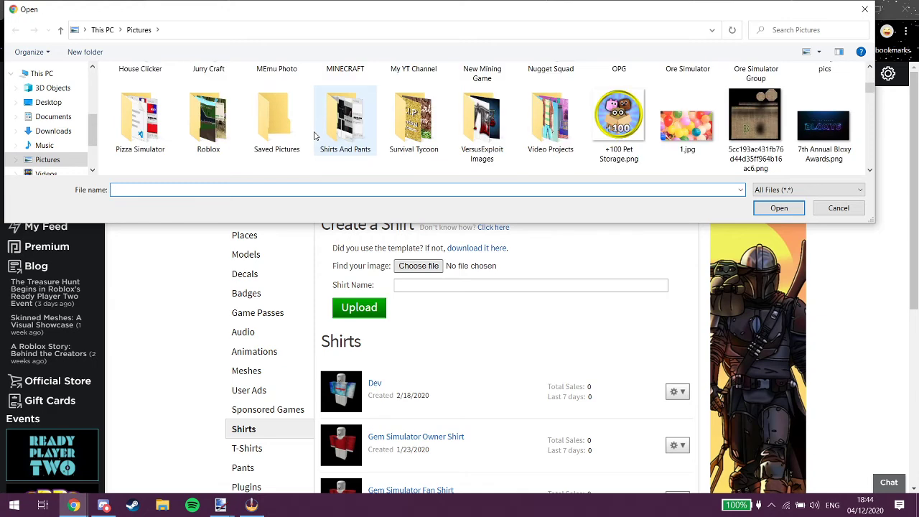
pyautogui.scroll(2, 460, 115)
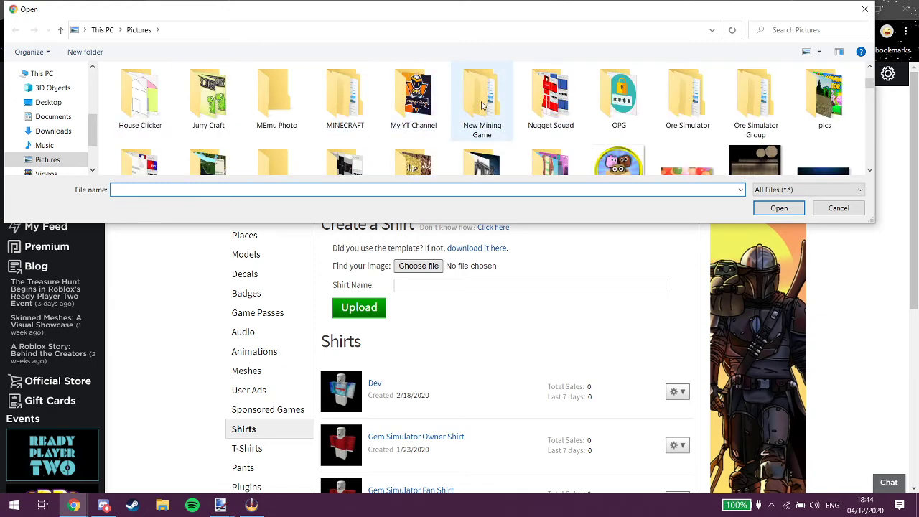
pyautogui.scroll(-2, 312, 93)
pyautogui.scroll(2, 483, 115)
pyautogui.scroll(2, 604, 119)
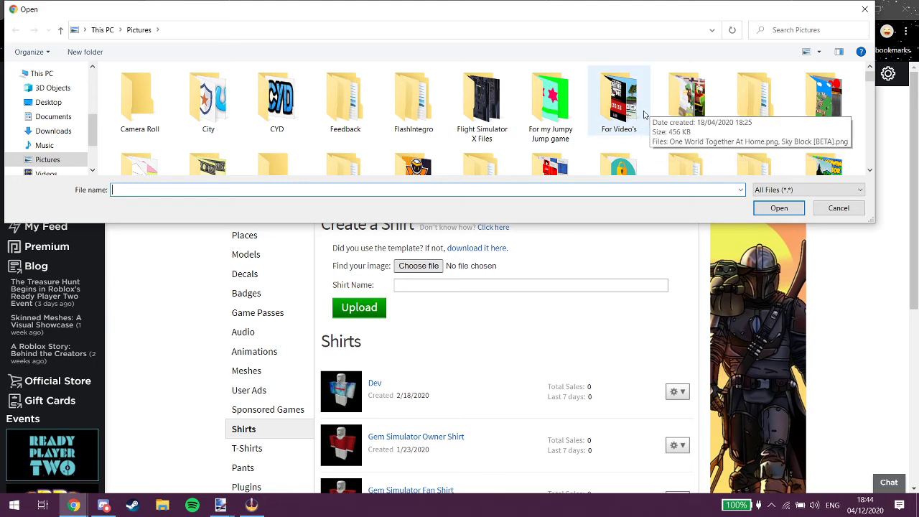
pyautogui.scroll(-10, 646, 132)
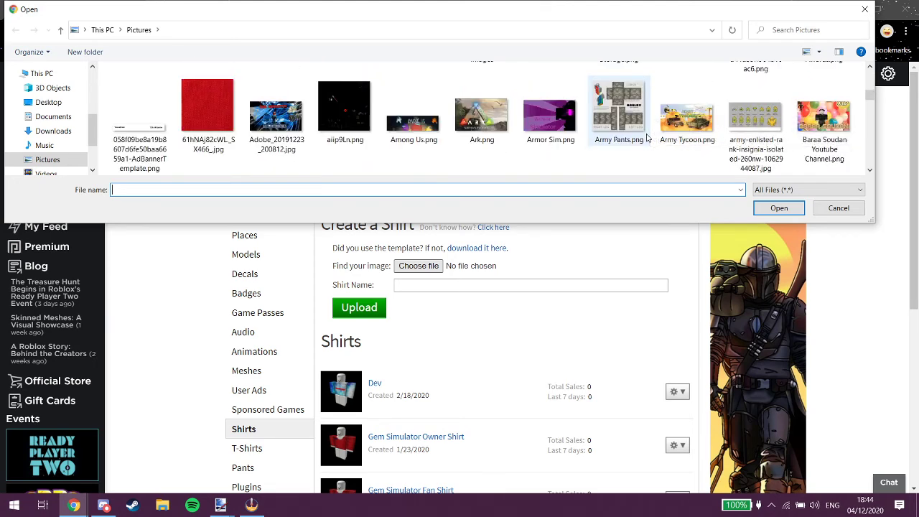
pyautogui.scroll(8, 646, 137)
pyautogui.scroll(-6, 646, 137)
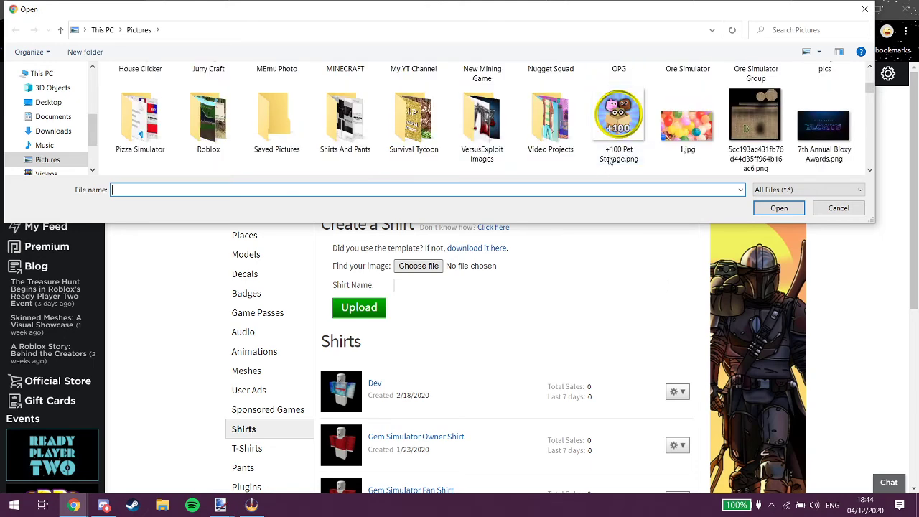
pyautogui.scroll(4, 618, 154)
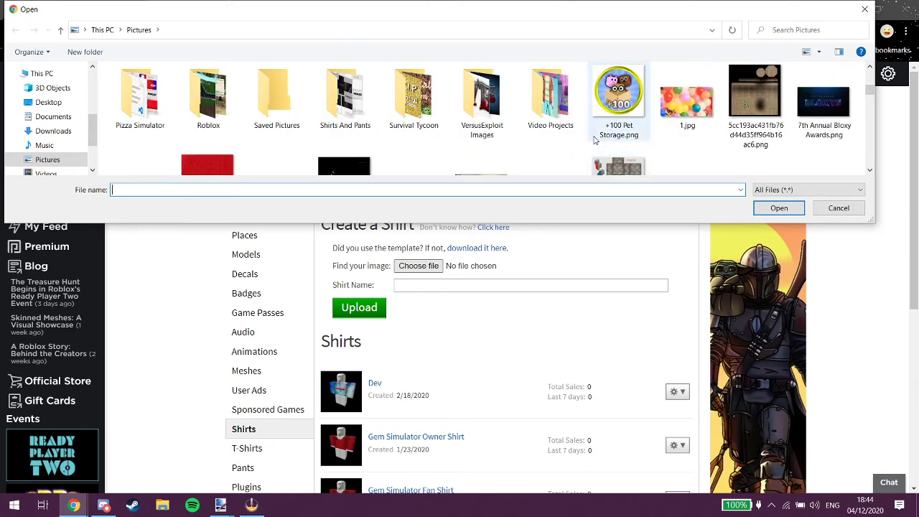
pyautogui.doubleClick(345, 93)
pyautogui.hotkey('alt', 'Left')
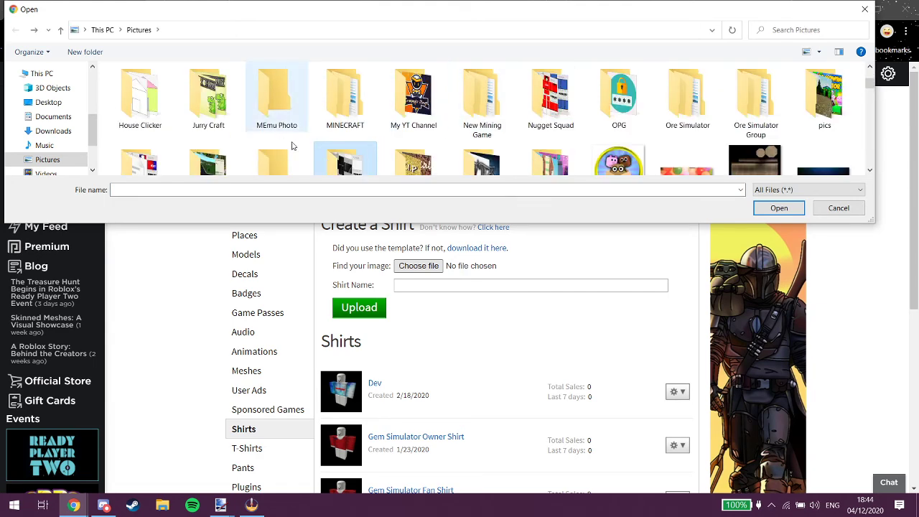
pyautogui.scroll(-1, 352, 170)
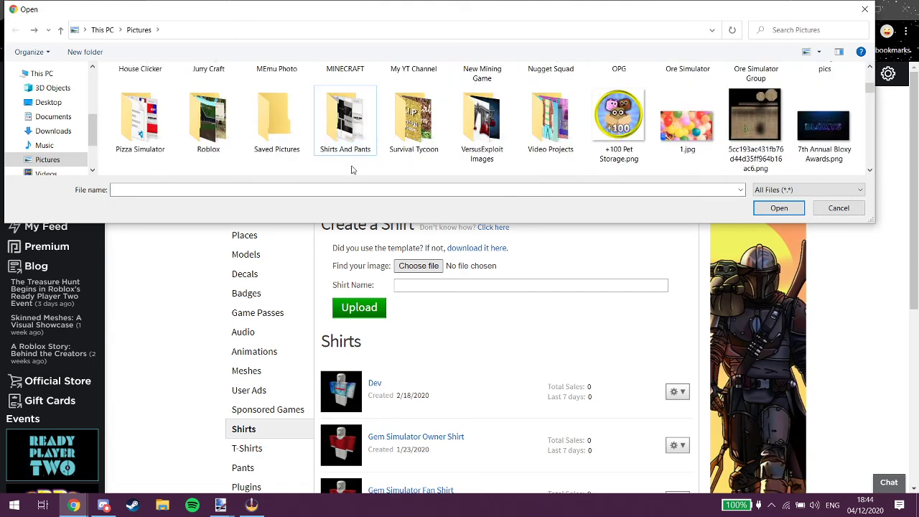
pyautogui.doubleClick(339, 129)
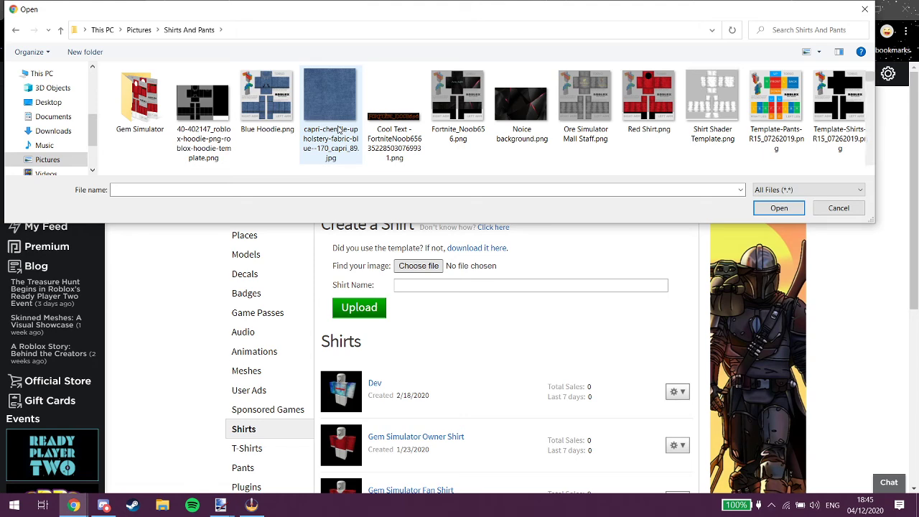
pyautogui.hotkey('alt', 'Left')
# Step: Select Red Shirt.png from Pictures > Ore Simulator Group > Shirts as the shirt image
pyautogui.scroll(1, 505, 122)
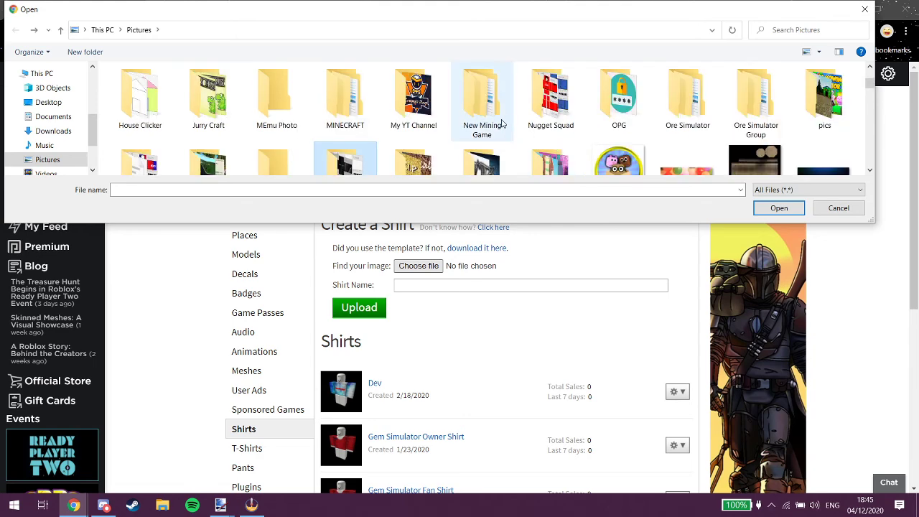
pyautogui.scroll(1, 502, 124)
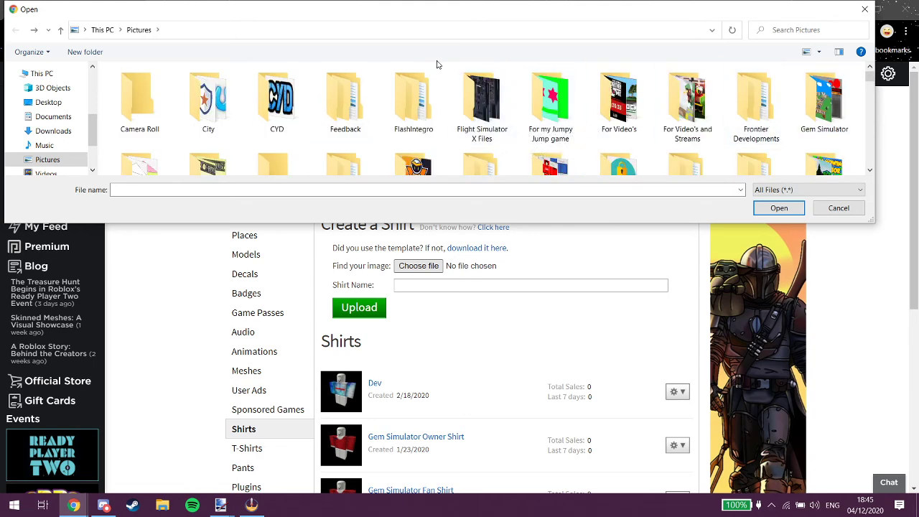
pyautogui.scroll(-1, 409, 108)
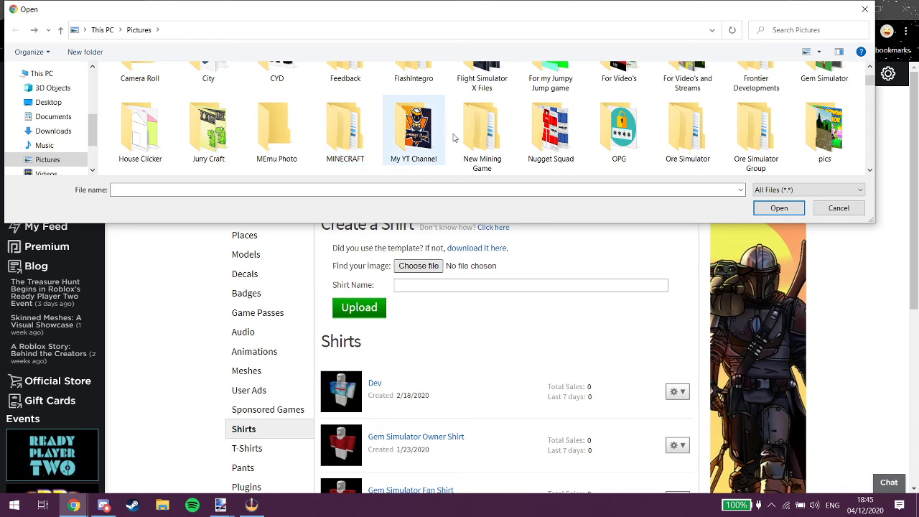
pyautogui.doubleClick(757, 129)
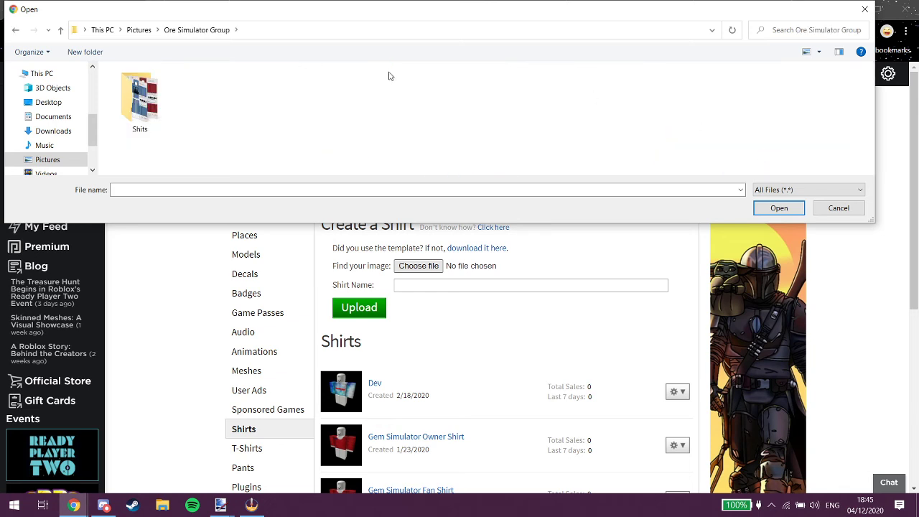
pyautogui.doubleClick(141, 110)
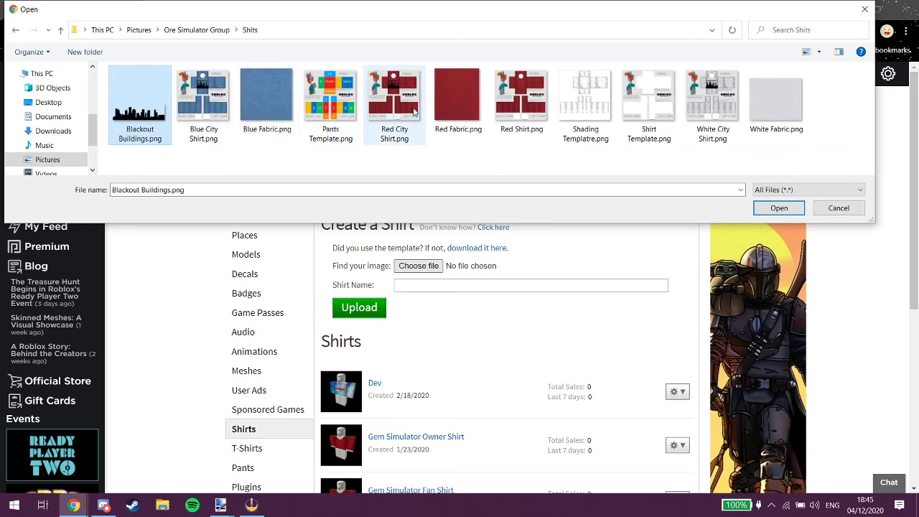
pyautogui.doubleClick(523, 106)
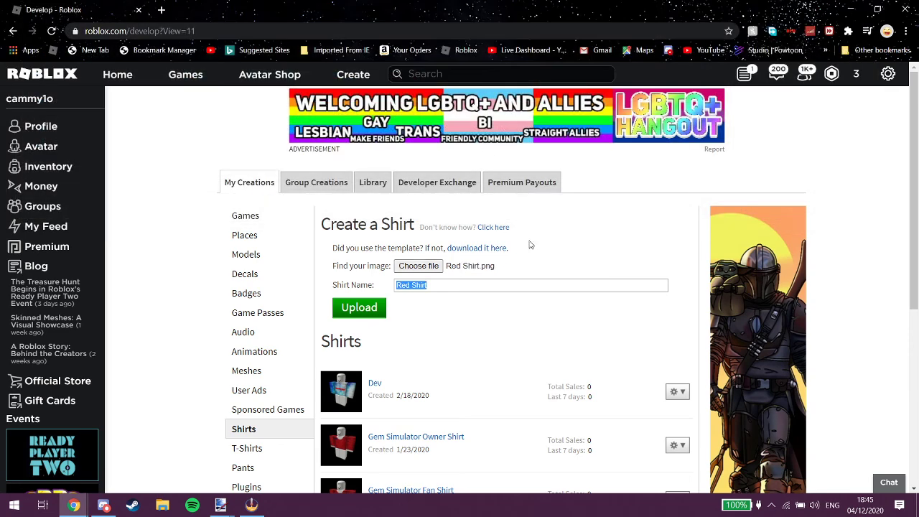
# Step: Upload the Red Shirt and rotate the avatar preview to see its side and back
pyautogui.click(359, 308)
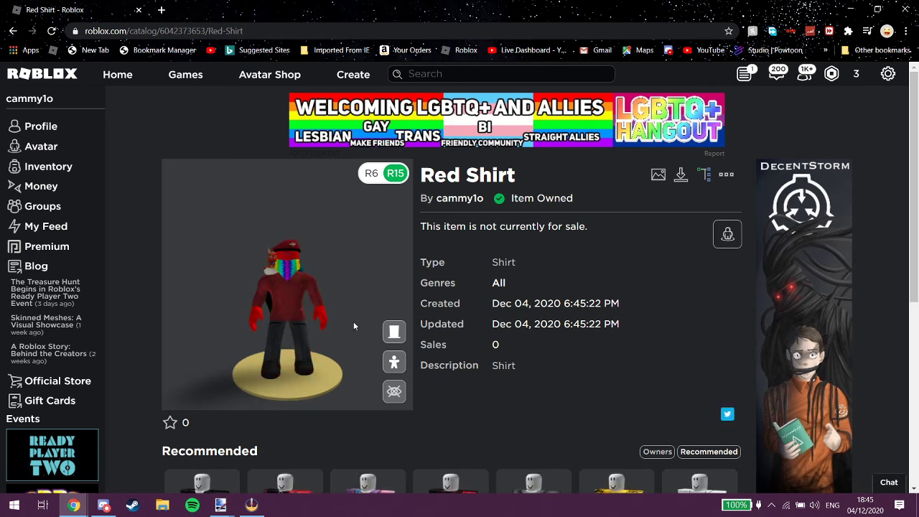
pyautogui.moveTo(353, 326); pyautogui.dragTo(622, 326)
pyautogui.scroll(3, 289, 331)
pyautogui.moveTo(289, 331); pyautogui.dragTo(206, 321)
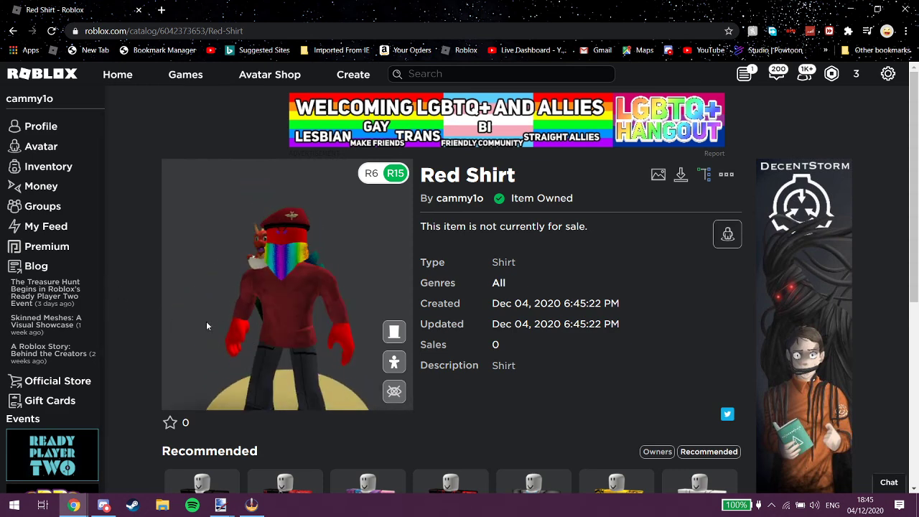
pyautogui.scroll(3, 284, 295)
# Step: Hide and restore the avatar's accessories while spinning it, then go to the shirt's Configure page
pyautogui.click(401, 367)
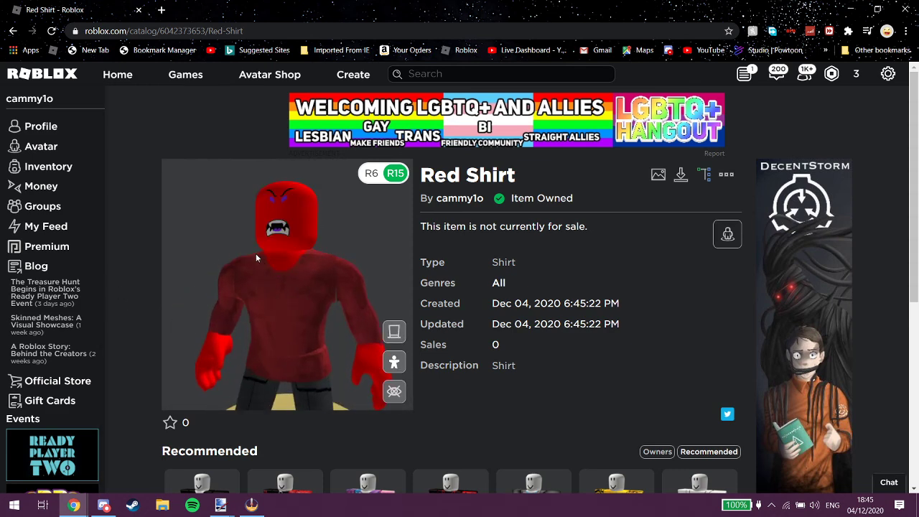
pyautogui.moveTo(300, 267); pyautogui.dragTo(355, 316)
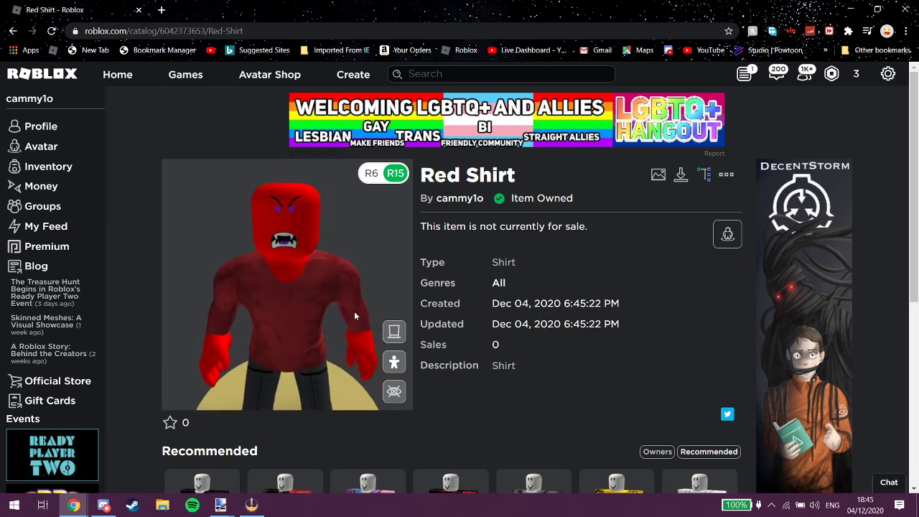
pyautogui.click(399, 330)
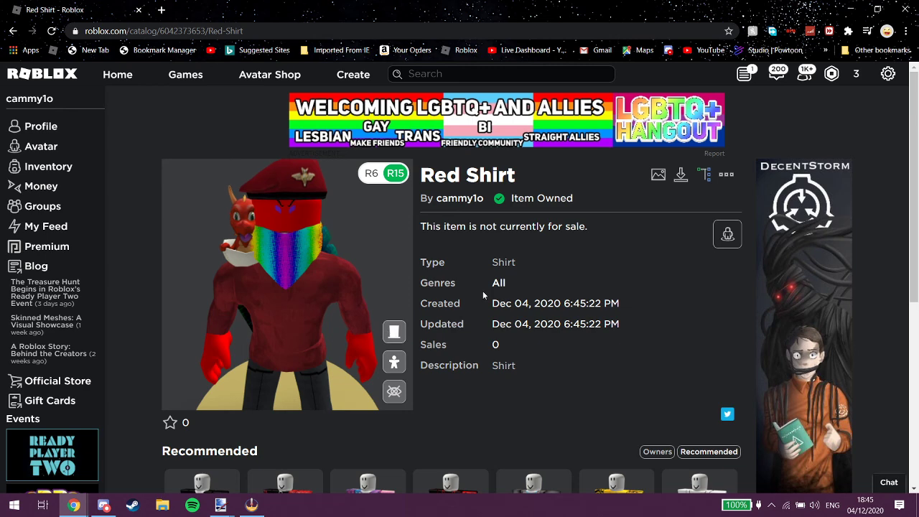
pyautogui.click(725, 177)
pyautogui.click(719, 225)
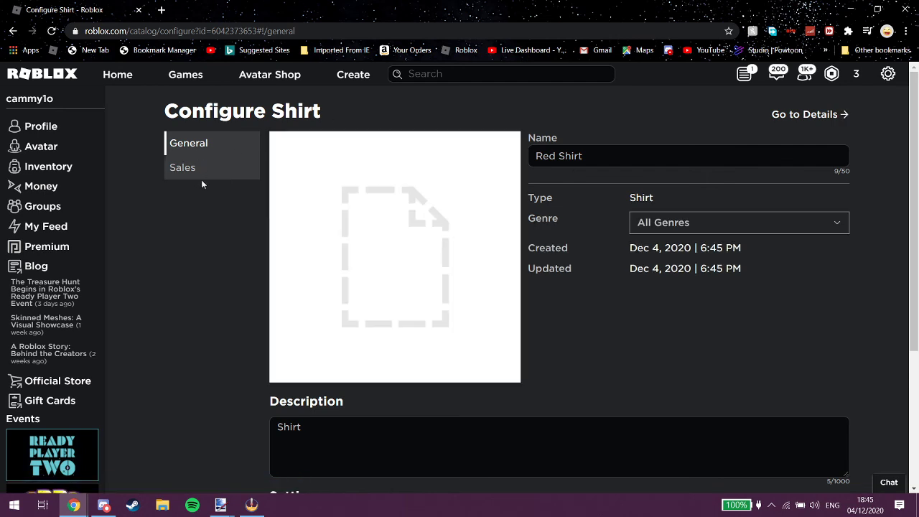
# Step: Replace the shirt description with a 'Made by' creator credit and save it
pyautogui.press('Tab')
pyautogui.hotkey('ctrl', 'a')
pyautogui.write('Ma')
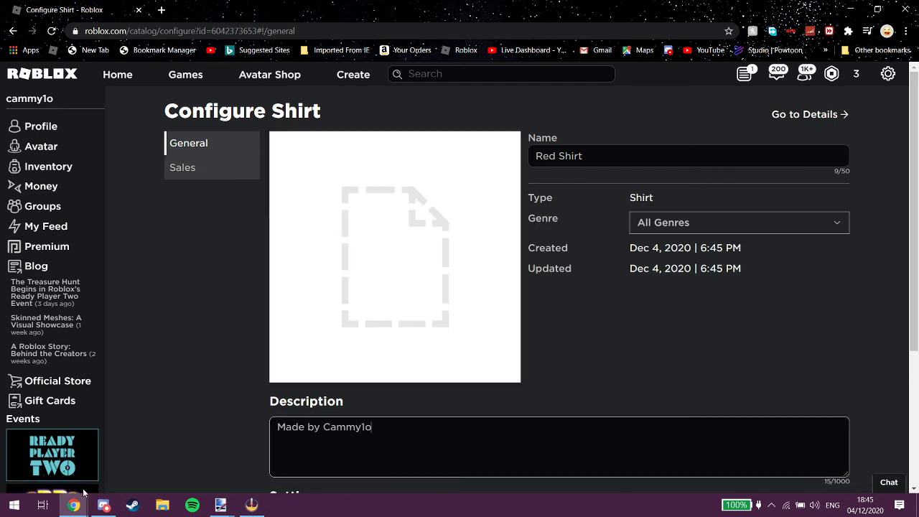
pyautogui.scroll(-3, 833, 383)
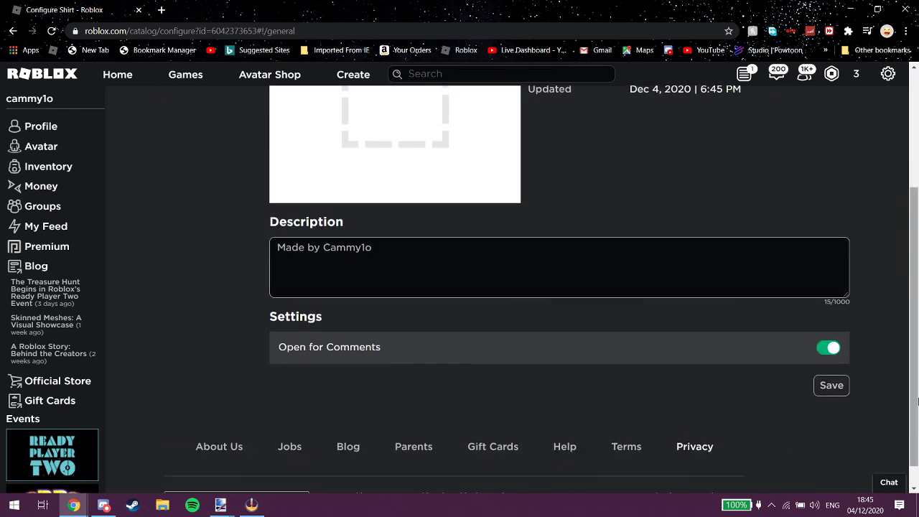
pyautogui.click(829, 386)
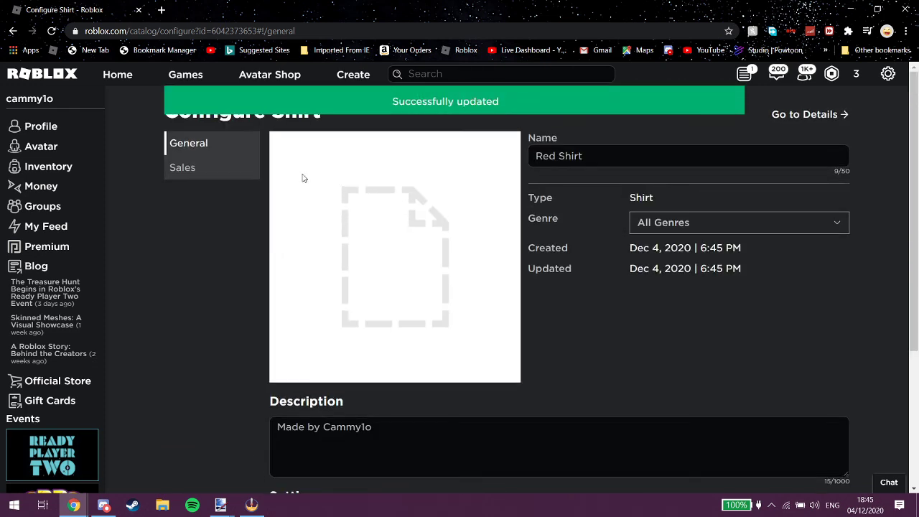
# Step: Put the shirt on sale for 5 Robux and return to its details page
pyautogui.click(200, 168)
pyautogui.click(829, 147)
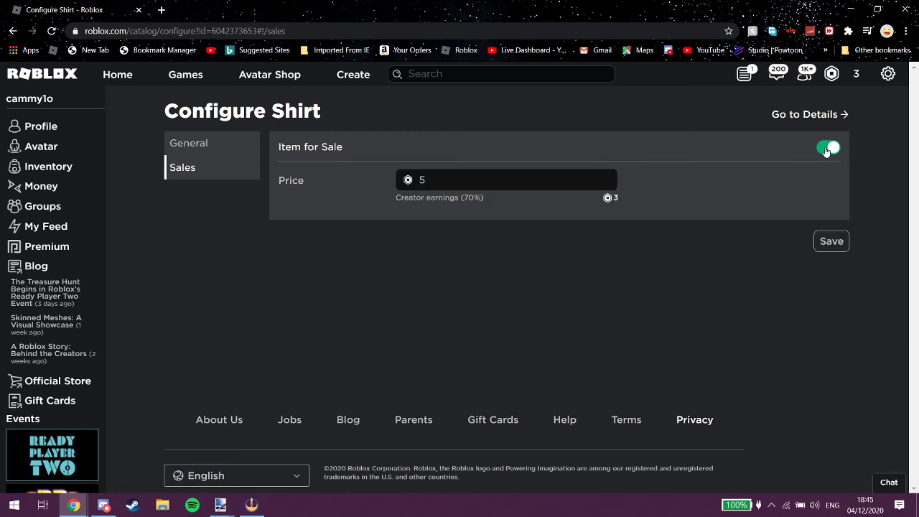
pyautogui.click(824, 244)
pyautogui.click(799, 117)
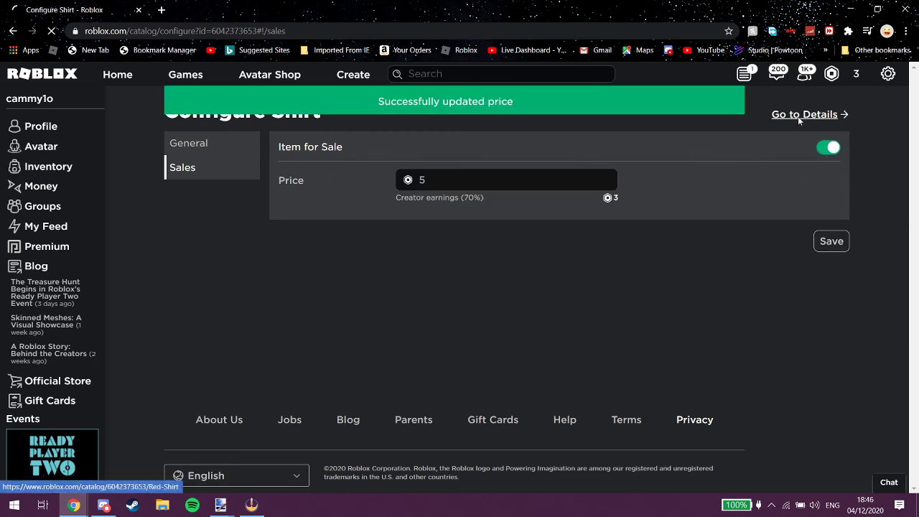
pyautogui.click(379, 32)
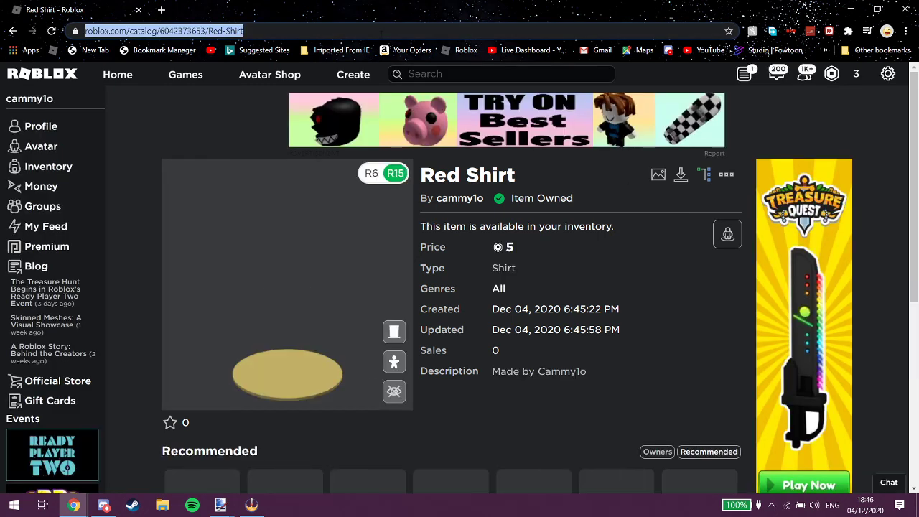
pyautogui.hotkey('alt', 'Tab')
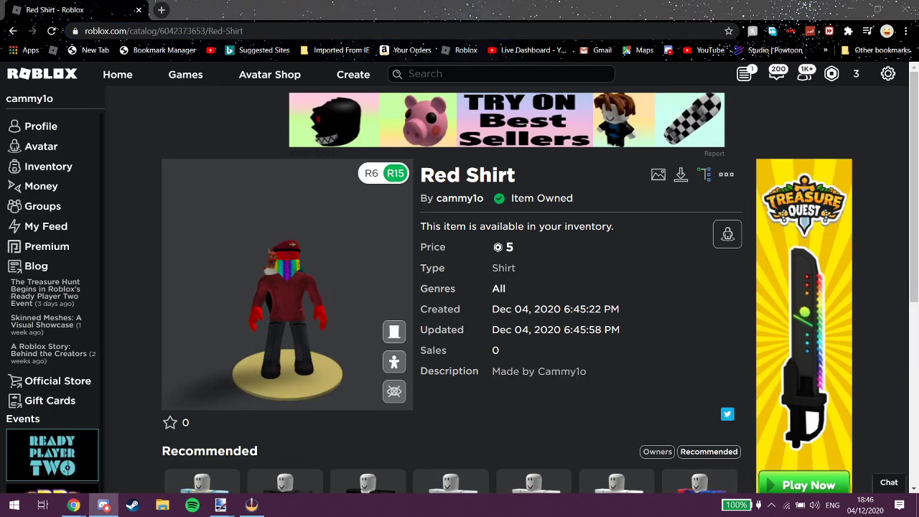